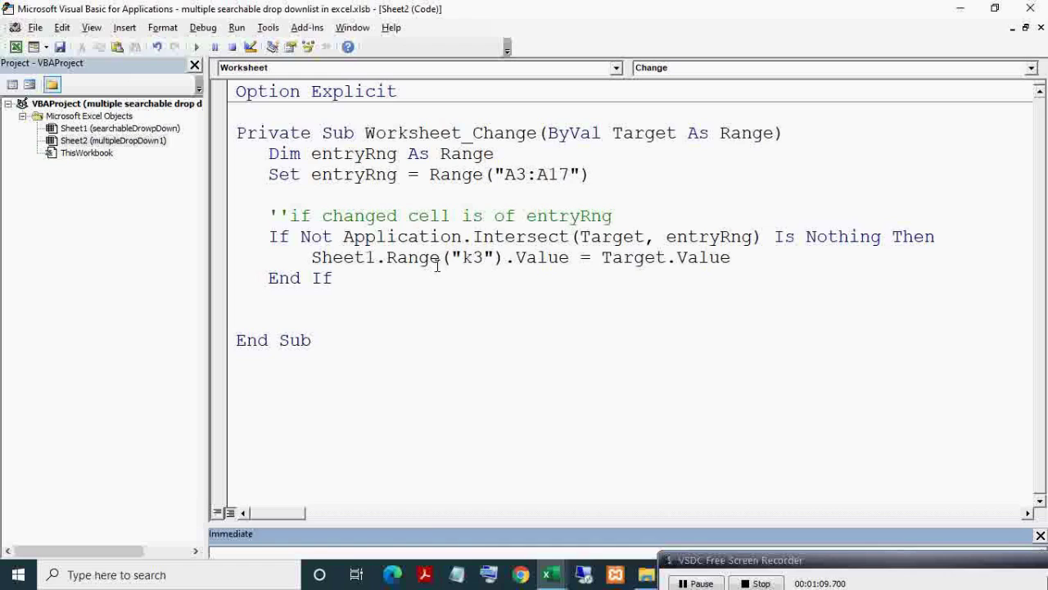
- Run Application.EnableEvents=True in the Immediate window, then return to the multipleDropDown1 sheet
{"action": "left_click_drag", "start_coordinate": [460, 525], "coordinate": [446, 460]}
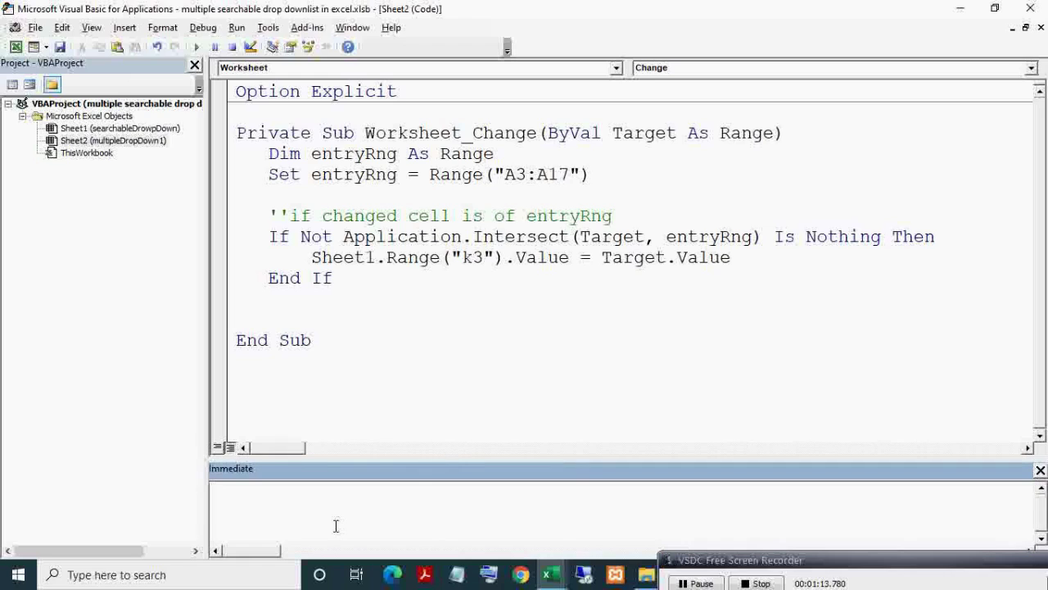
{"action": "key", "text": "ctrl+space"}
{"action": "type", "text": "app"}
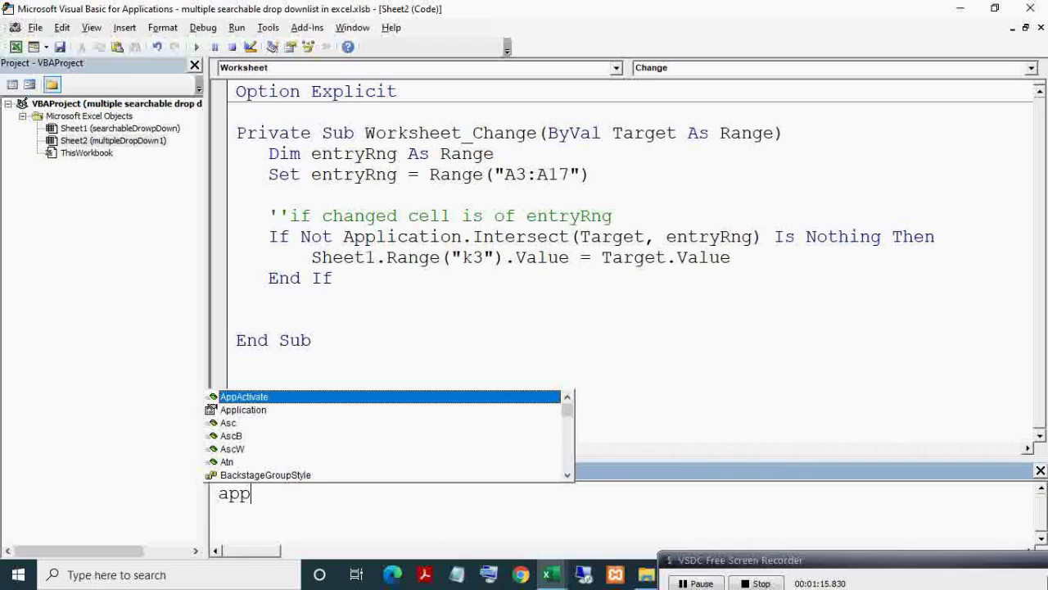
{"action": "key", "text": "Down"}
{"action": "key", "text": "Tab"}
{"action": "type", "text": ".en"}
{"action": "key", "text": "Down"}
{"action": "key", "text": "Down"}
{"action": "key", "text": "Down"}
{"action": "key", "text": "Down"}
{"action": "key", "text": "Tab"}
{"action": "type", "text": "="}
{"action": "key", "text": "Down"}
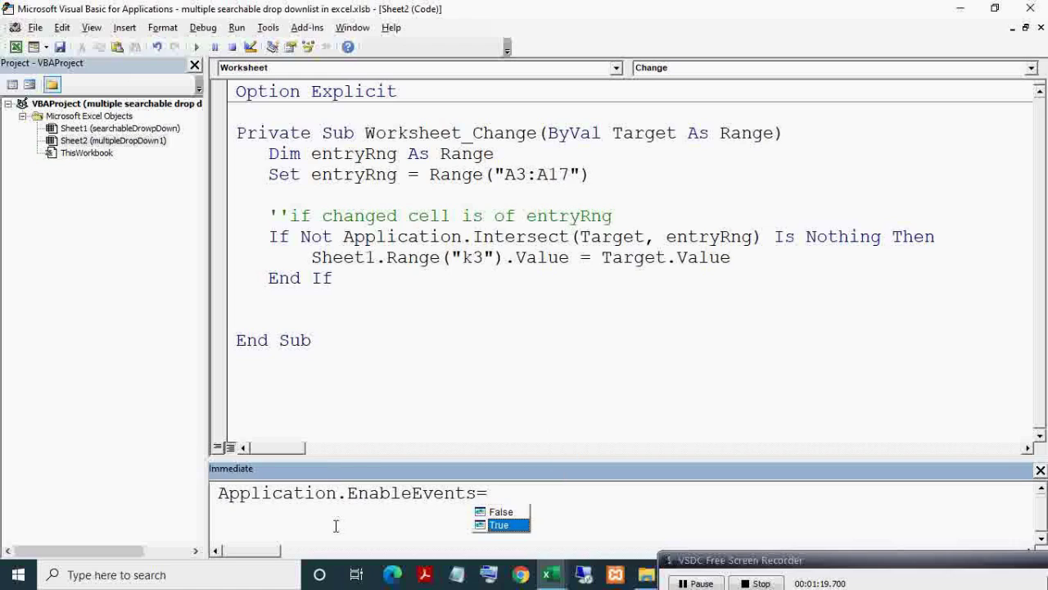
{"action": "key", "text": "Tab"}
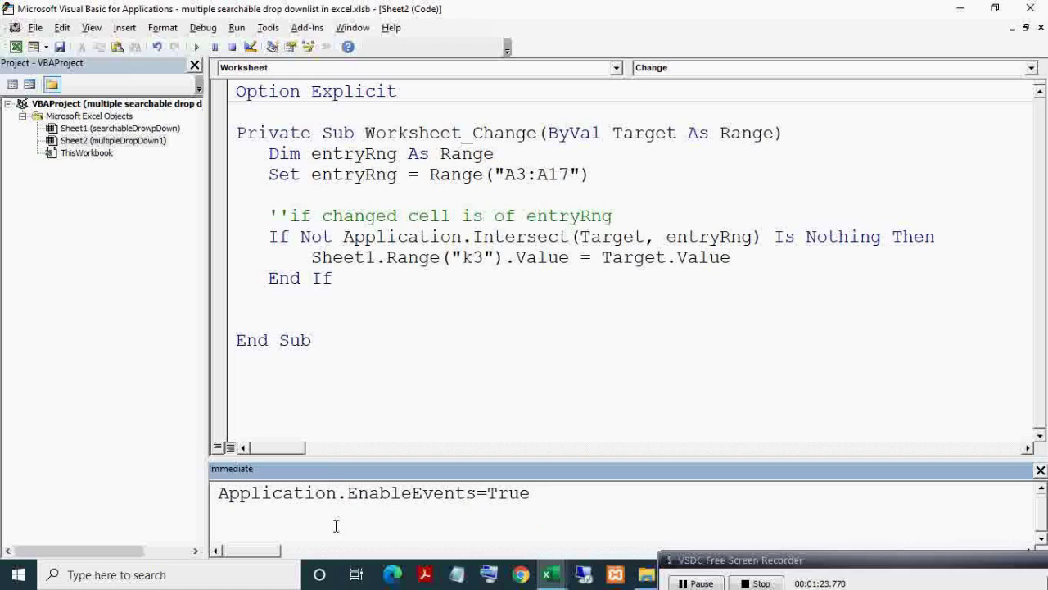
{"action": "key", "text": "Return"}
{"action": "key", "text": "alt+F11"}
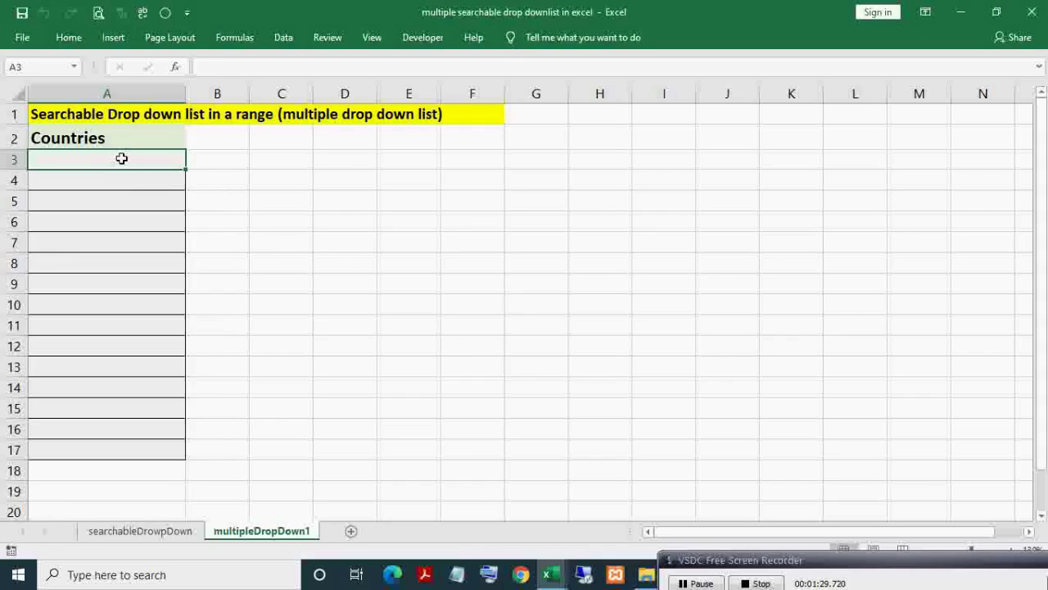
- Enter 'ab' in A3 and check K3 on the searchableDrowpDown sheet
{"action": "type", "text": "ab"}
{"action": "key", "text": "Return"}
{"action": "key", "text": "Return"}
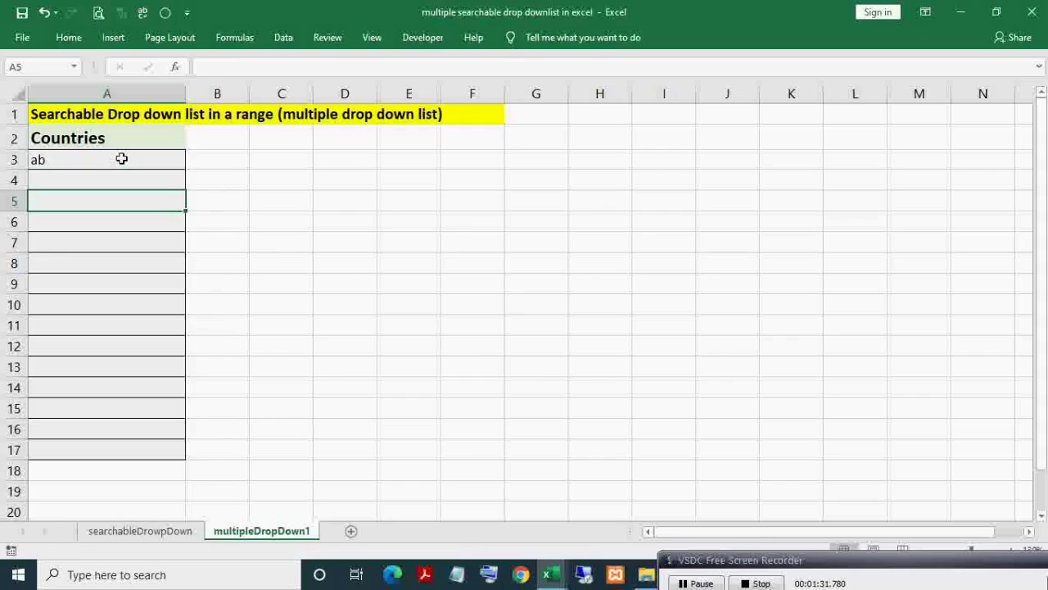
{"action": "key", "text": "Up"}
{"action": "left_click", "coordinate": [140, 531]}
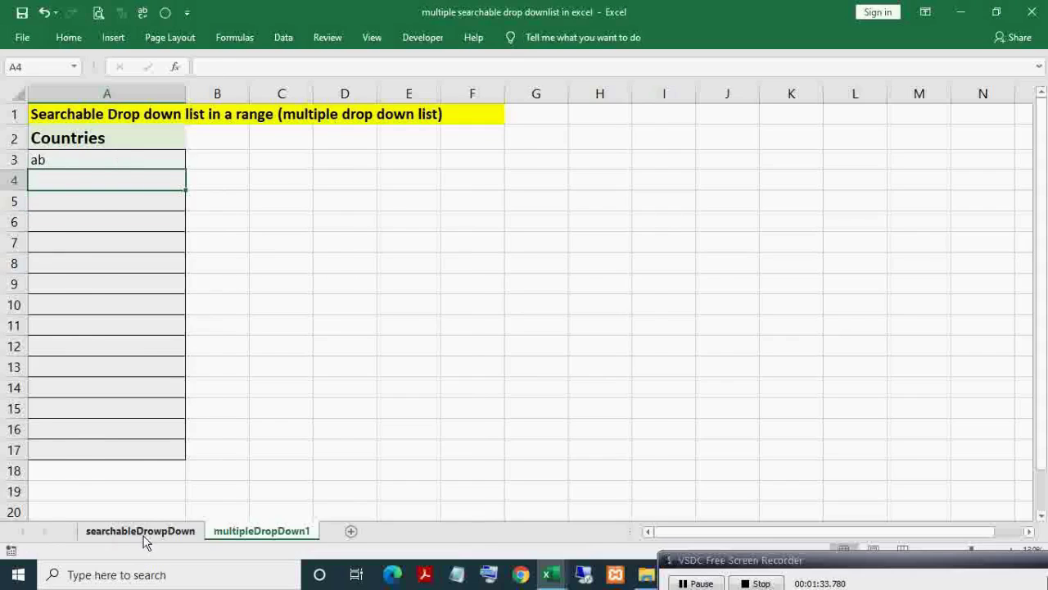
{"action": "left_click", "coordinate": [248, 532]}
- Link D3 to searchableDrowpDown!K3 with a formula
{"action": "left_click", "coordinate": [333, 156]}
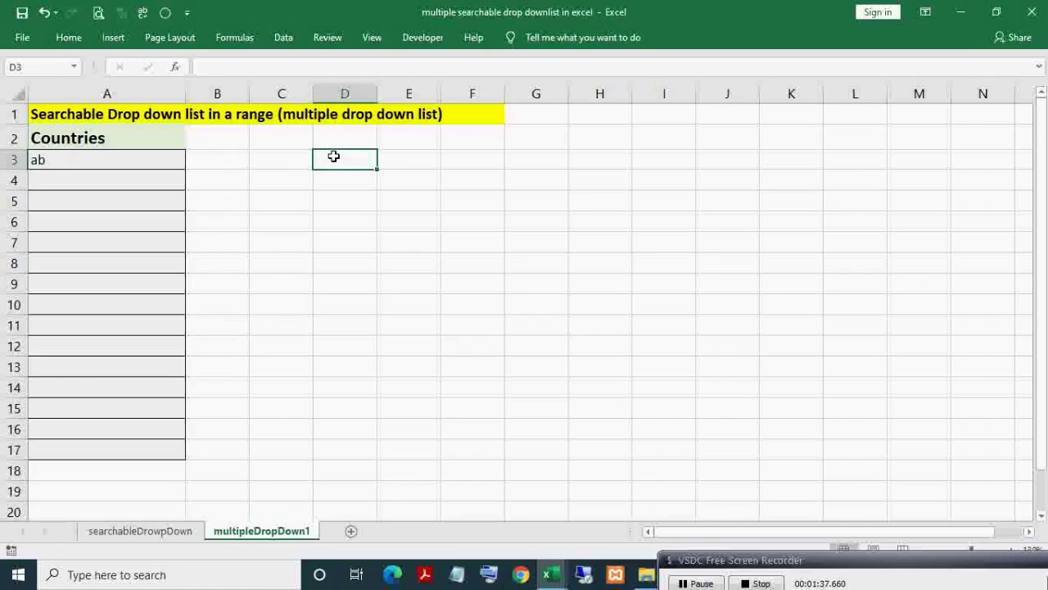
{"action": "type", "text": "="}
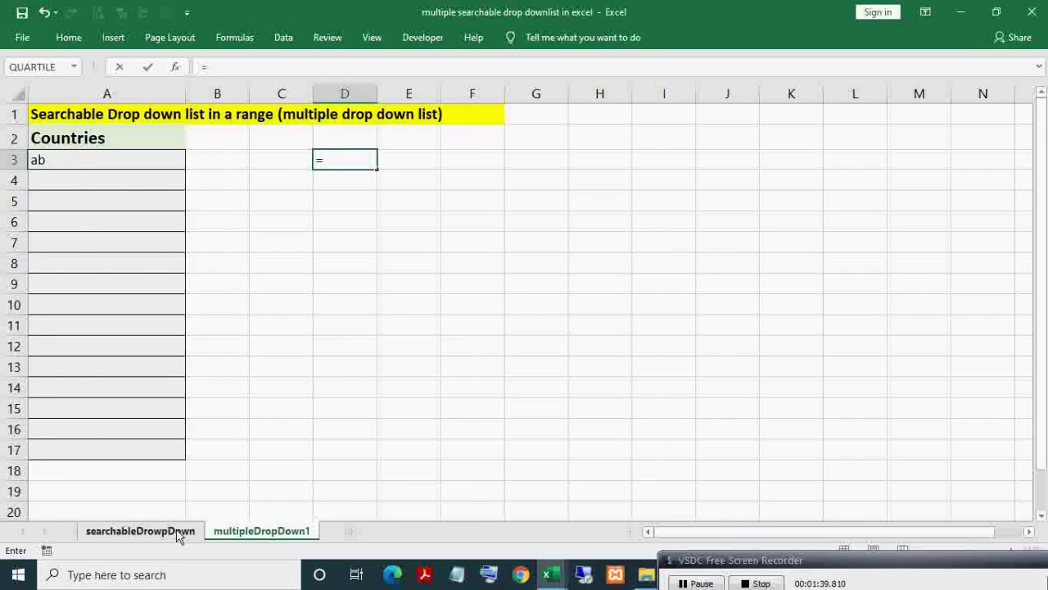
{"action": "left_click", "coordinate": [140, 530]}
{"action": "left_click", "coordinate": [731, 160]}
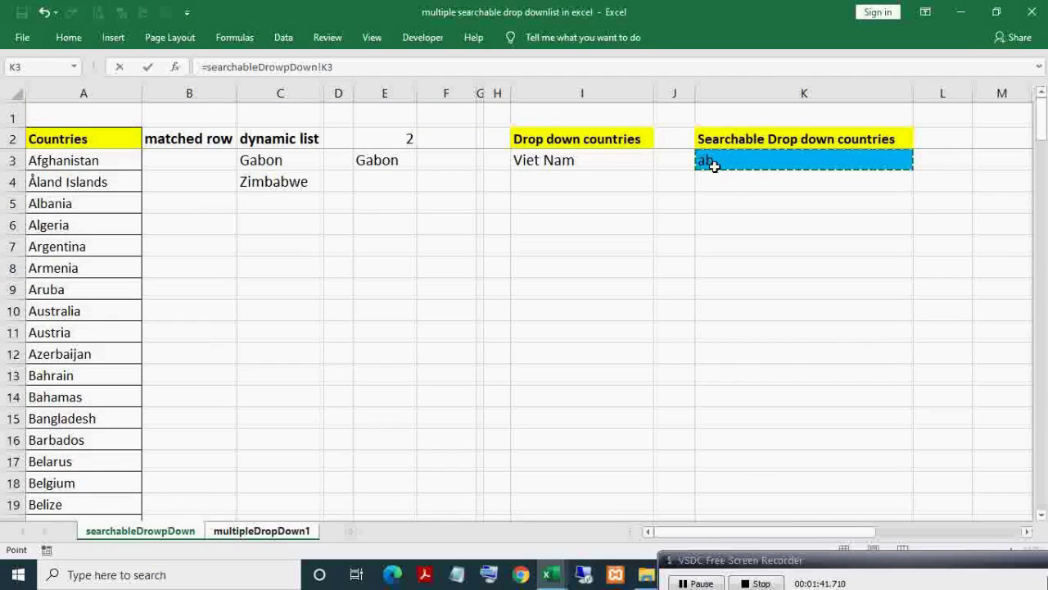
{"action": "key", "text": "Return"}
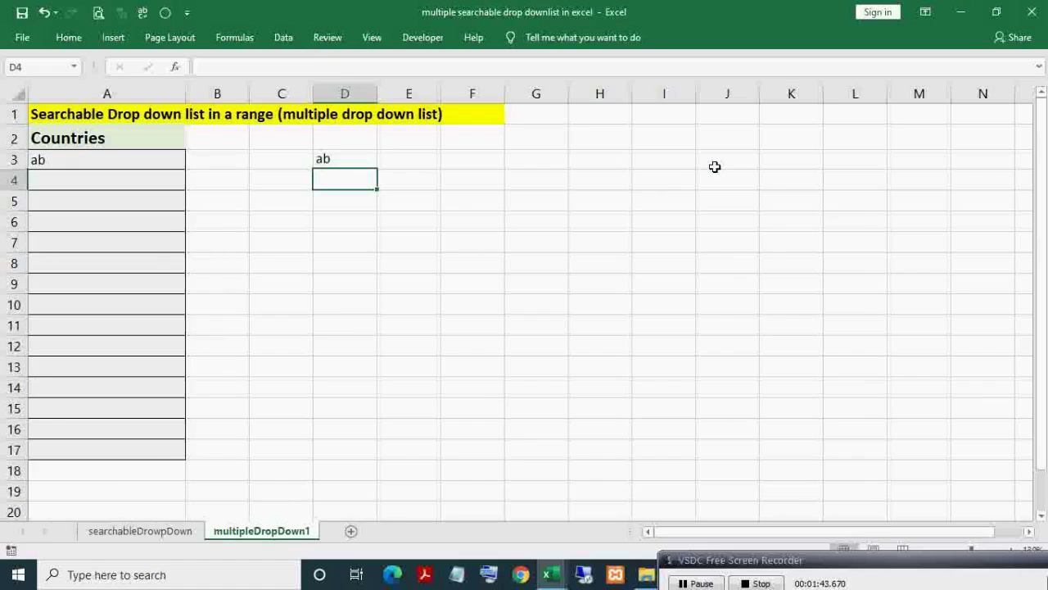
- Enter 'zi' in A4 and inspect D3's link formula
{"action": "left_click", "coordinate": [96, 180]}
{"action": "left_click", "coordinate": [353, 167]}
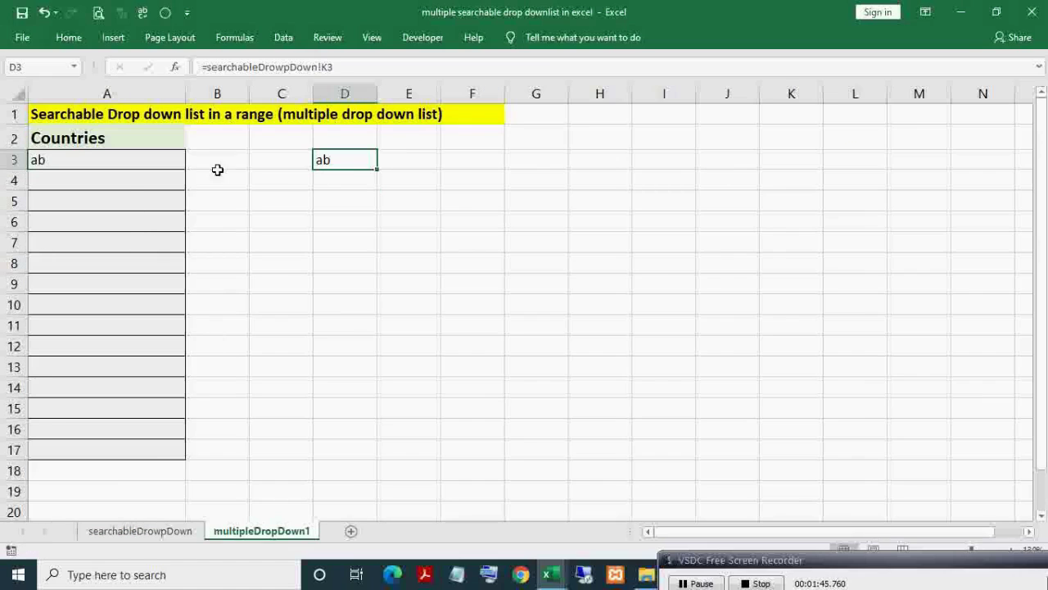
{"action": "left_click", "coordinate": [118, 182]}
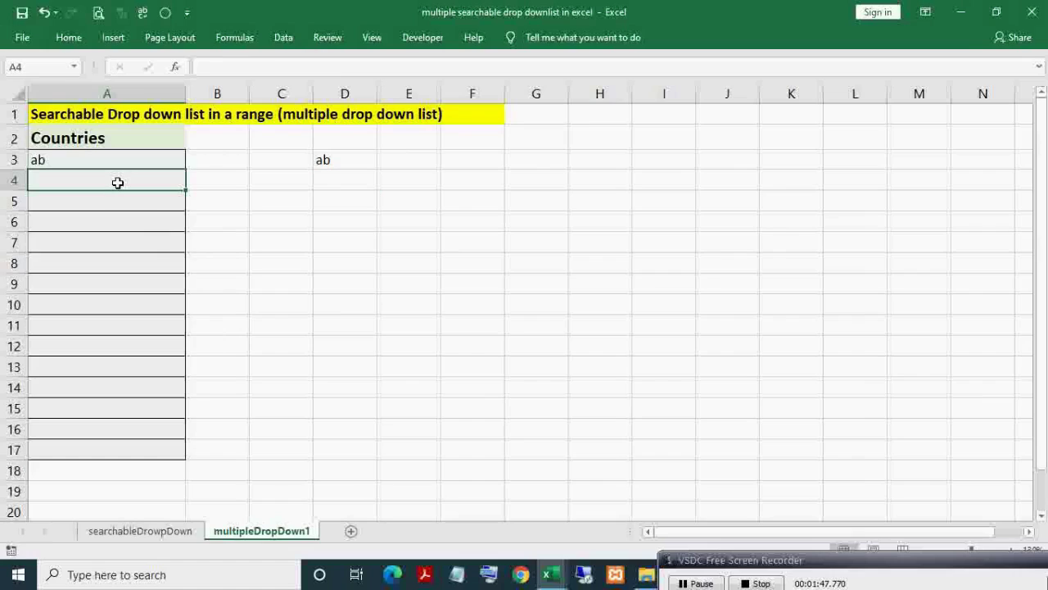
{"action": "type", "text": "zi"}
{"action": "key", "text": "Return"}
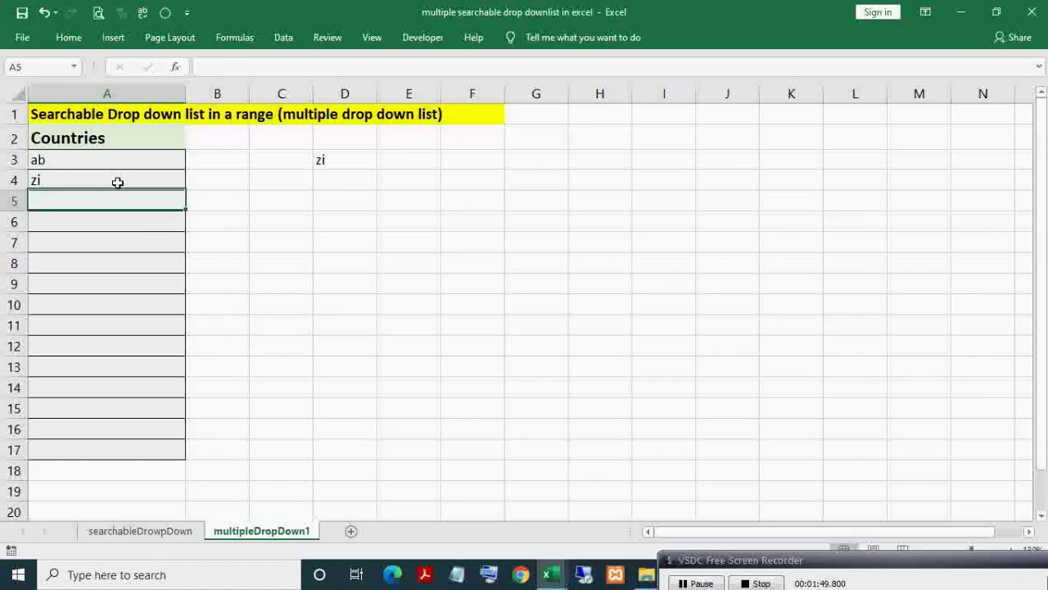
{"action": "double_click", "coordinate": [339, 160]}
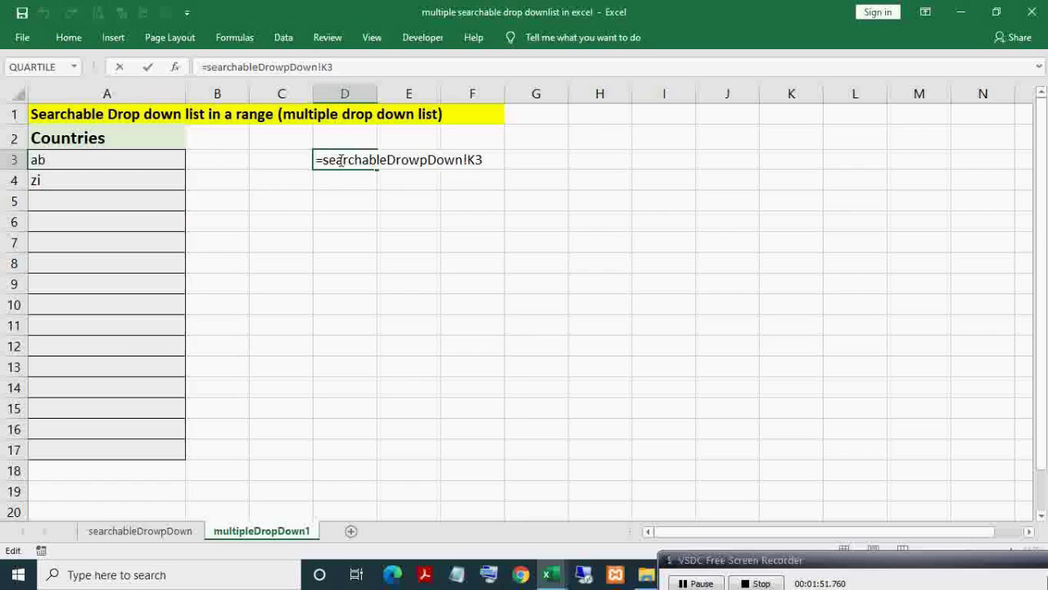
{"action": "key", "text": "Escape"}
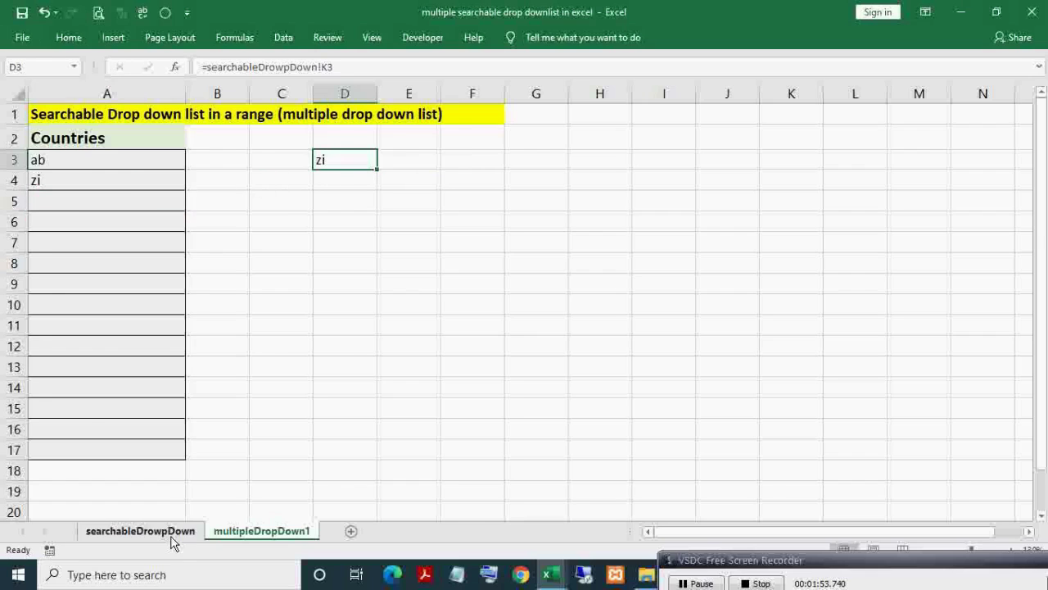
- Enter 'ua' in A3 and view the seven filtered countries on searchableDrowpDown
{"action": "left_click", "coordinate": [160, 531]}
{"action": "left_click", "coordinate": [241, 529]}
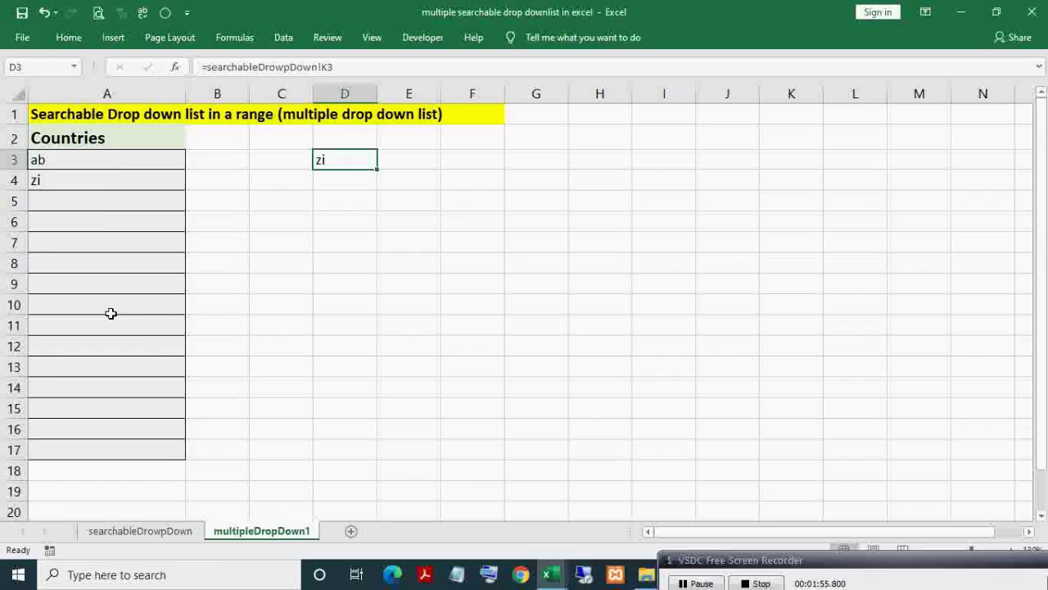
{"action": "left_click", "coordinate": [118, 162]}
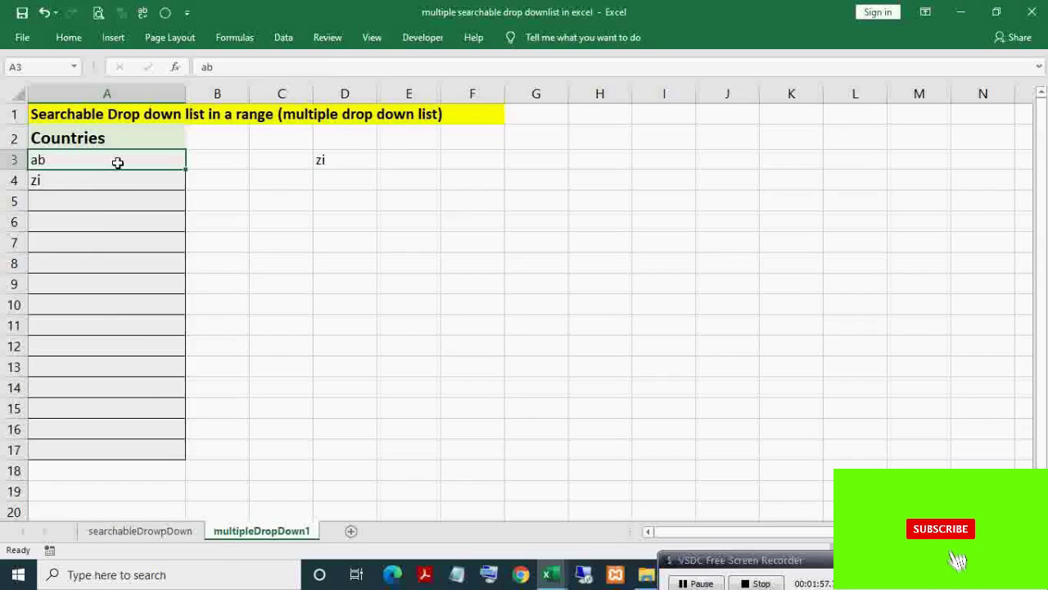
{"action": "type", "text": "ua"}
{"action": "key", "text": "Return"}
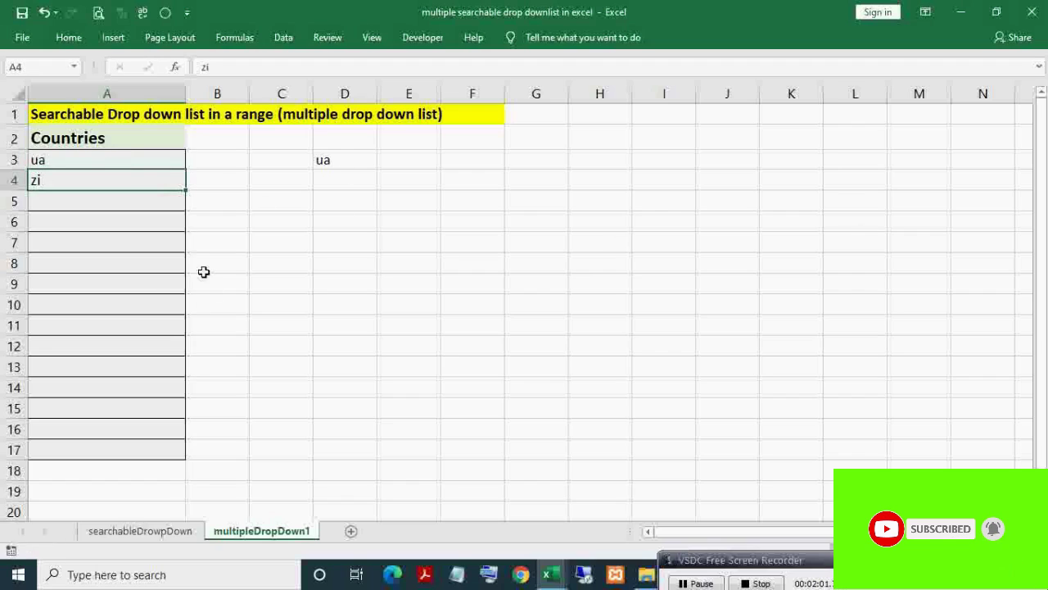
{"action": "left_click", "coordinate": [102, 162]}
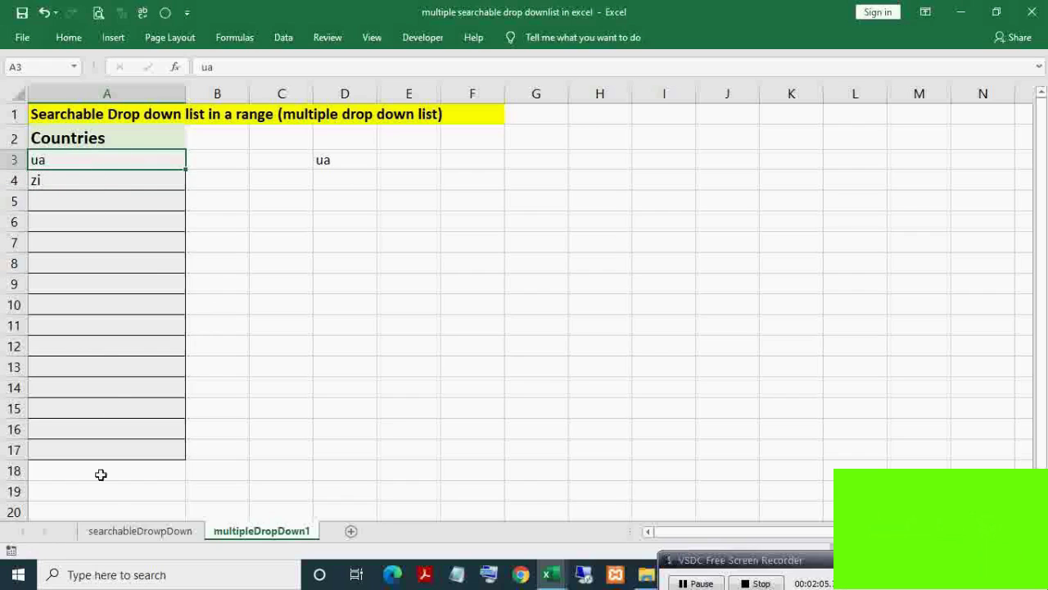
{"action": "left_click", "coordinate": [122, 533]}
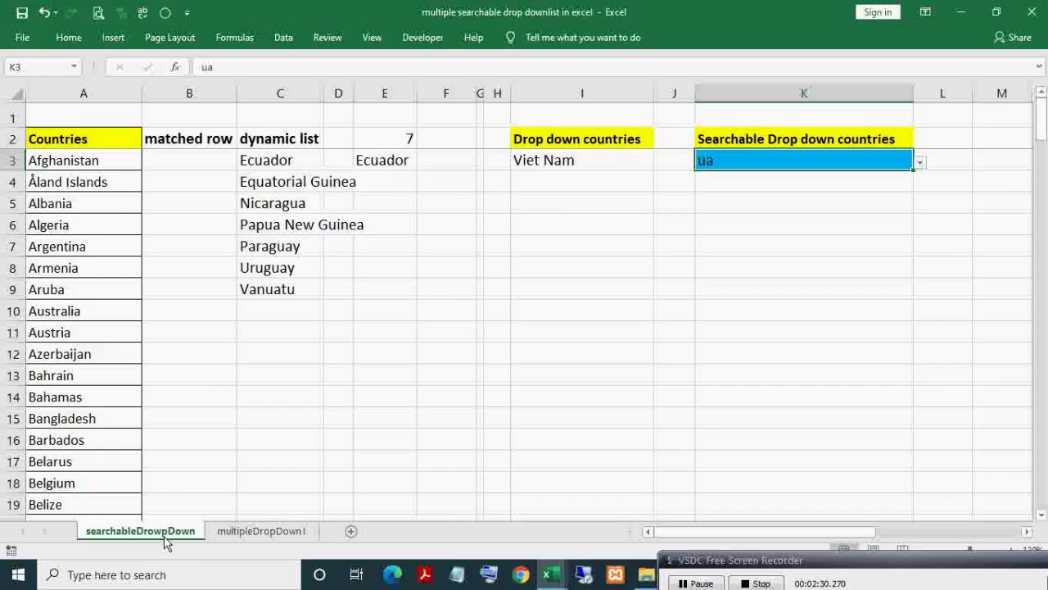
- Inspect the INDIRECT formula in E3 of the searchableDrowpDown sheet
{"action": "double_click", "coordinate": [388, 159]}
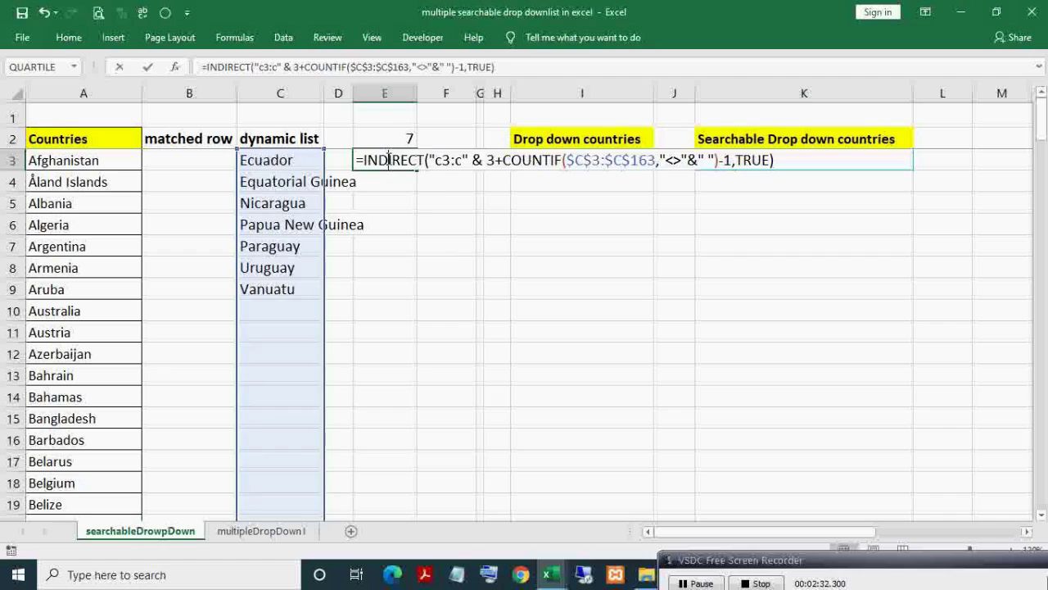
{"action": "key", "text": "Left"}
{"action": "key", "text": "Left"}
{"action": "key", "text": "Left"}
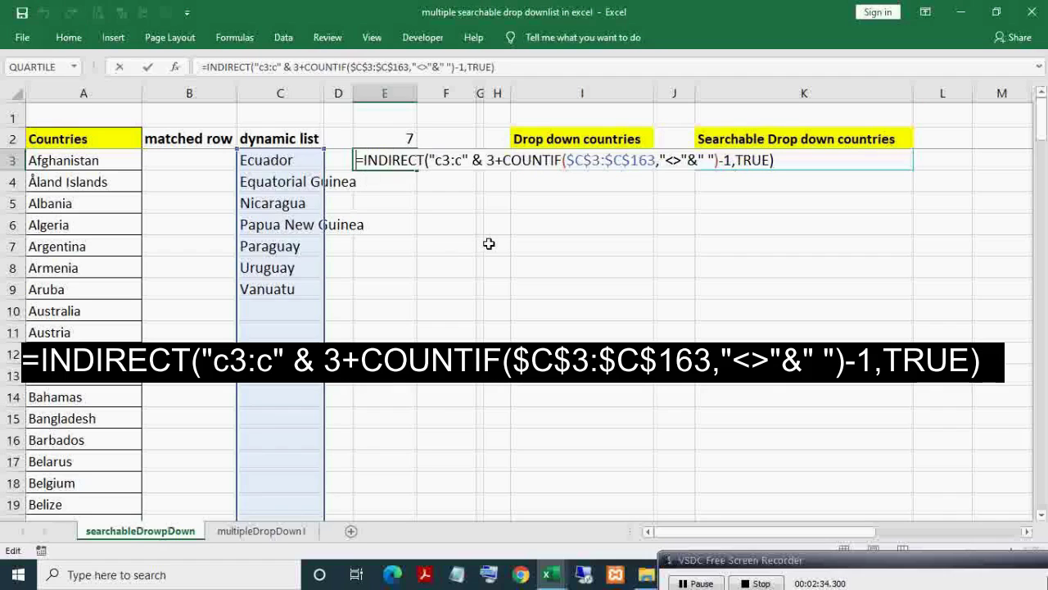
{"action": "key", "text": "ctrl+shift+Right"}
{"action": "key", "text": "ctrl+shift+Right"}
{"action": "key", "text": "ctrl+shift+Right"}
{"action": "key", "text": "ctrl+shift+Right"}
{"action": "key", "text": "ctrl+shift+Right"}
{"action": "key", "text": "ctrl+shift+Right"}
{"action": "key", "text": "ctrl+shift+Right"}
{"action": "key", "text": "ctrl+shift+Right"}
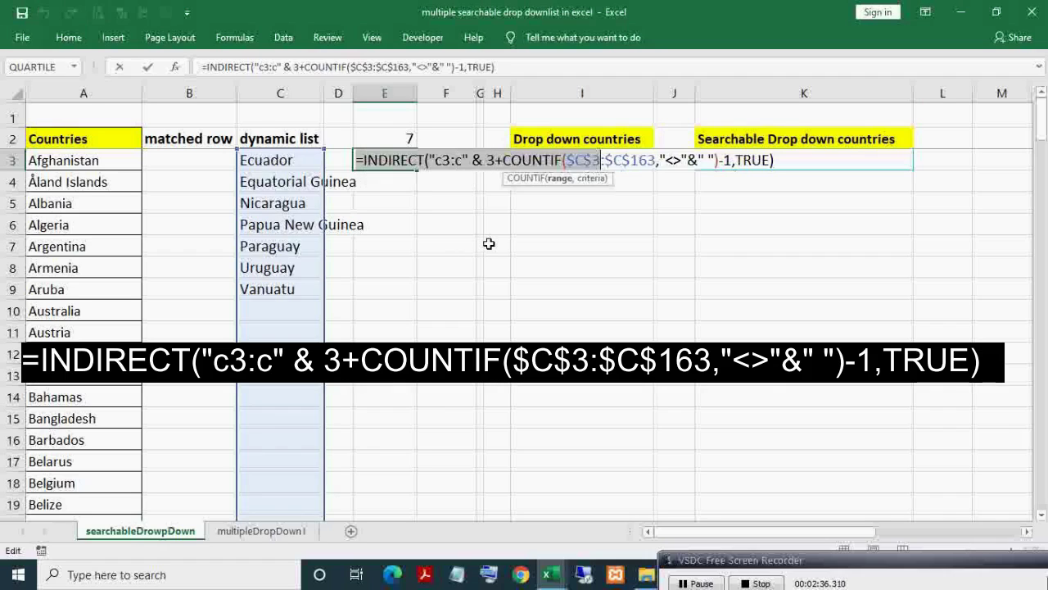
{"action": "key", "text": "Return"}
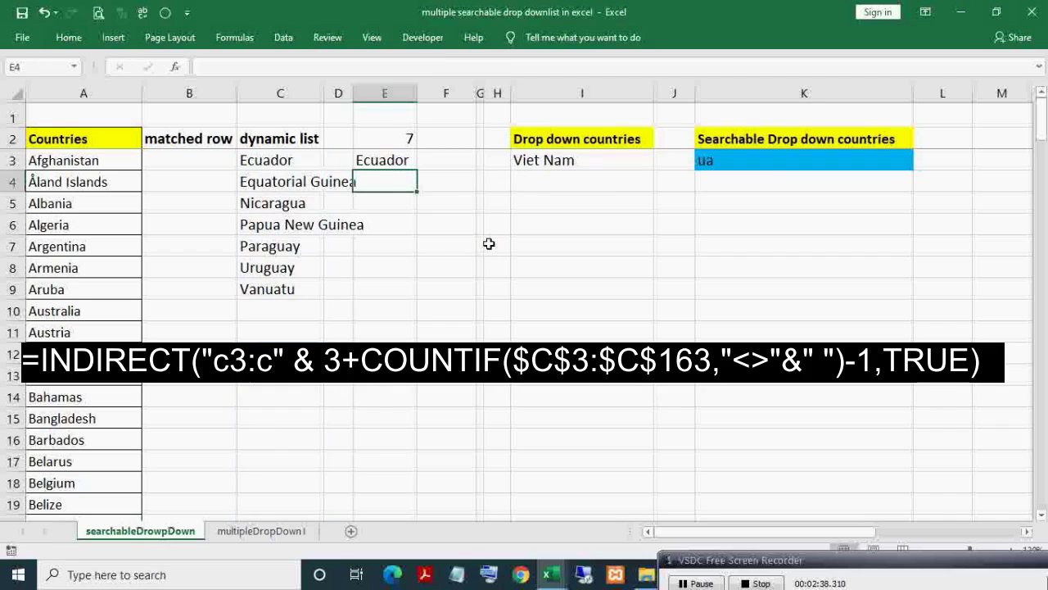
- Paste the INDIRECT/COUNTIF dynamic-range formula into H2 on multipleDropDown1
{"action": "left_click", "coordinate": [258, 531]}
{"action": "double_click", "coordinate": [606, 140]}
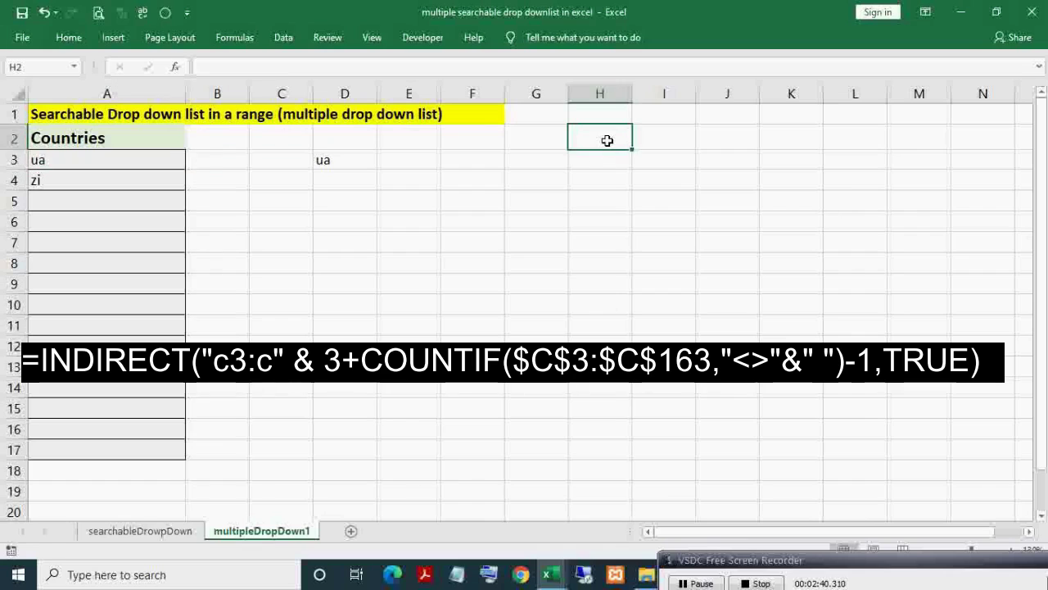
{"action": "key", "text": "ctrl+v"}
{"action": "key", "text": "Return"}
{"action": "key", "text": "Up"}
{"action": "key", "text": "F2"}
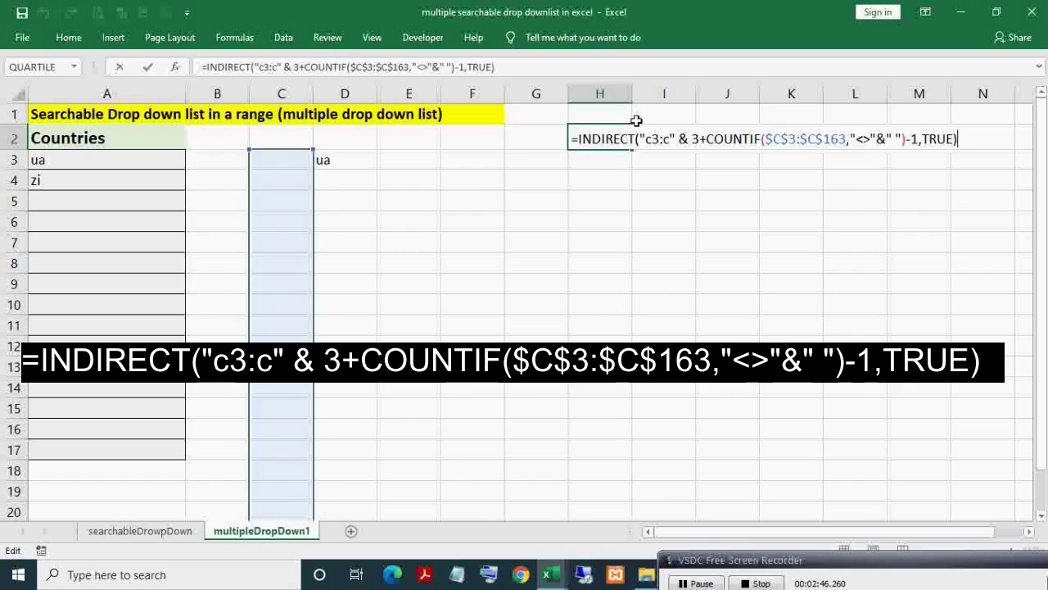
{"action": "key", "text": "Escape"}
- Recommit H2's formula, still showing #VALUE!, after comparing with searchableDrowpDown
{"action": "left_click", "coordinate": [148, 529]}
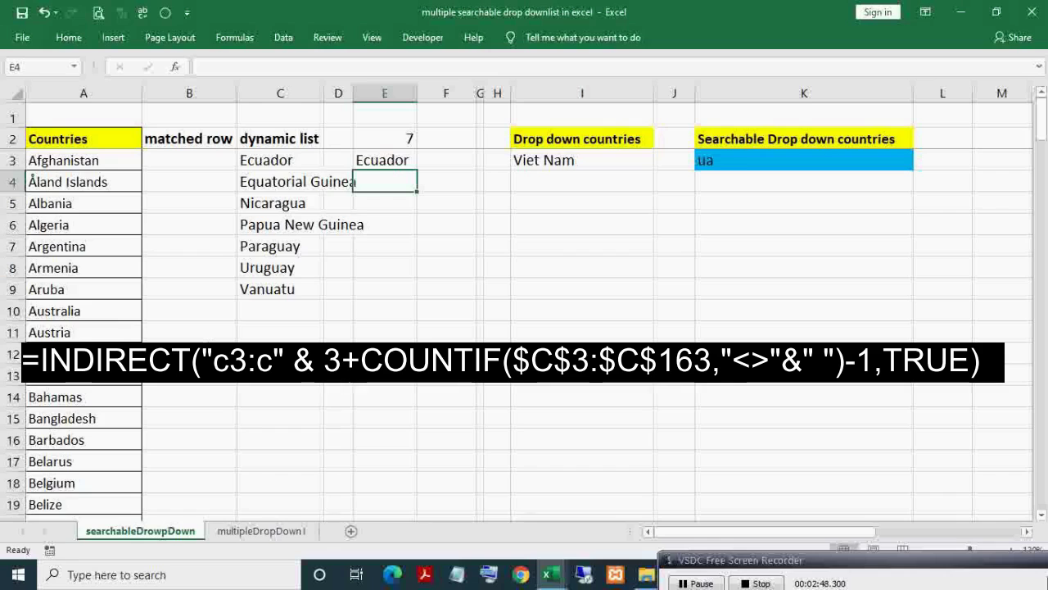
{"action": "left_click", "coordinate": [228, 532]}
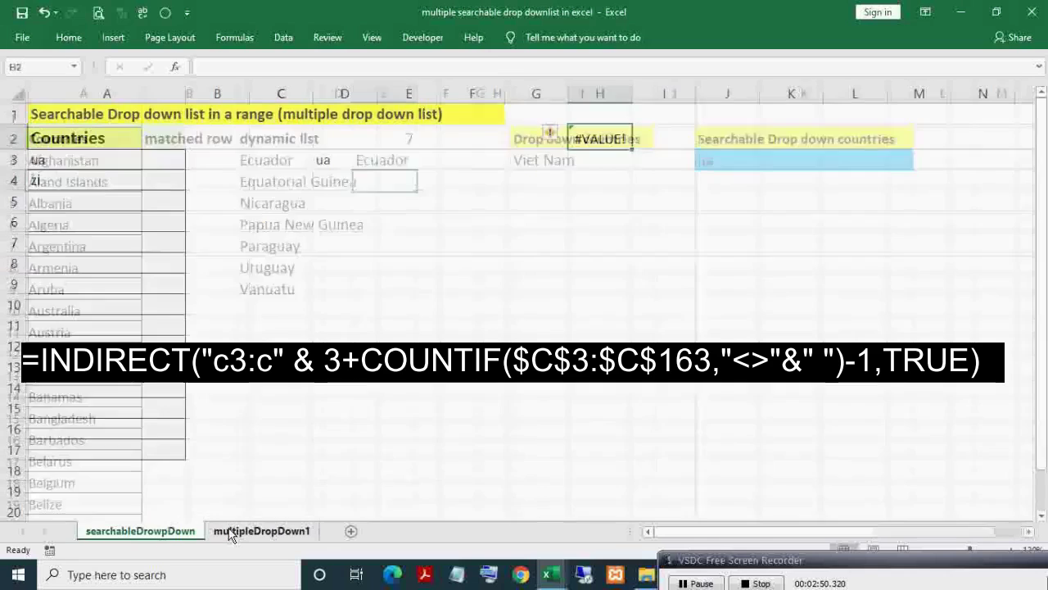
{"action": "key", "text": "F2"}
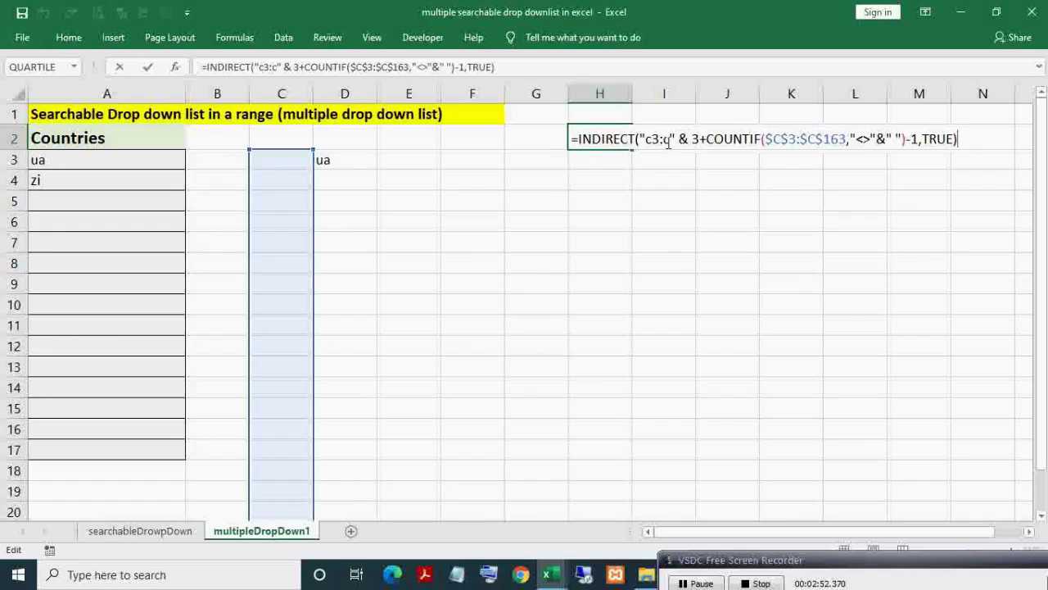
{"action": "key", "text": "ctrl+Return"}
{"action": "left_click", "coordinate": [602, 179]}
- Link H4 to searchableDrowpDown!I6 and copy its sheet-name prefix
{"action": "type", "text": "="}
{"action": "left_click", "coordinate": [139, 531]}
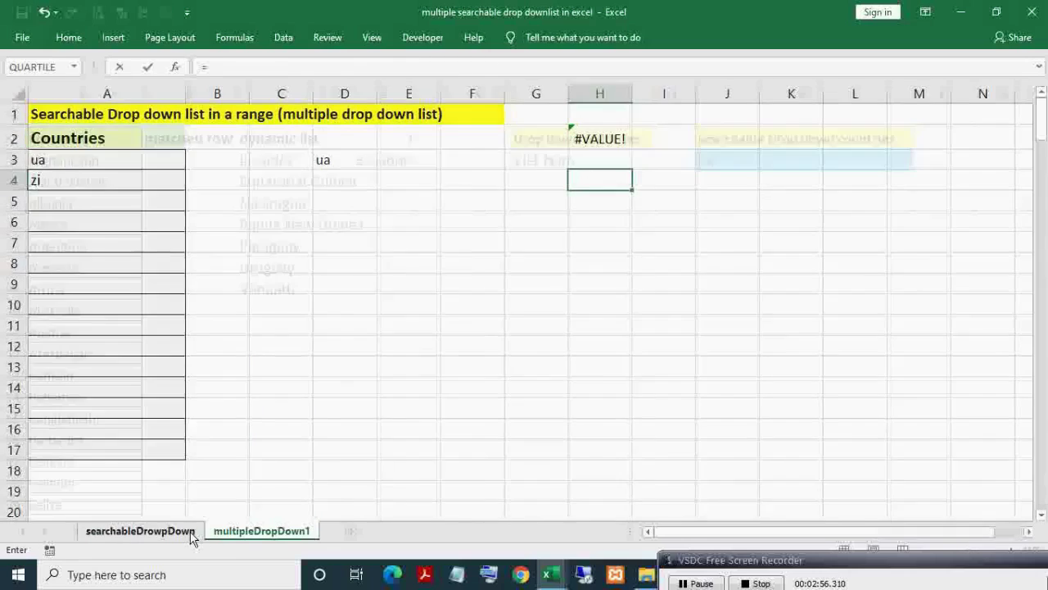
{"action": "left_click", "coordinate": [545, 233]}
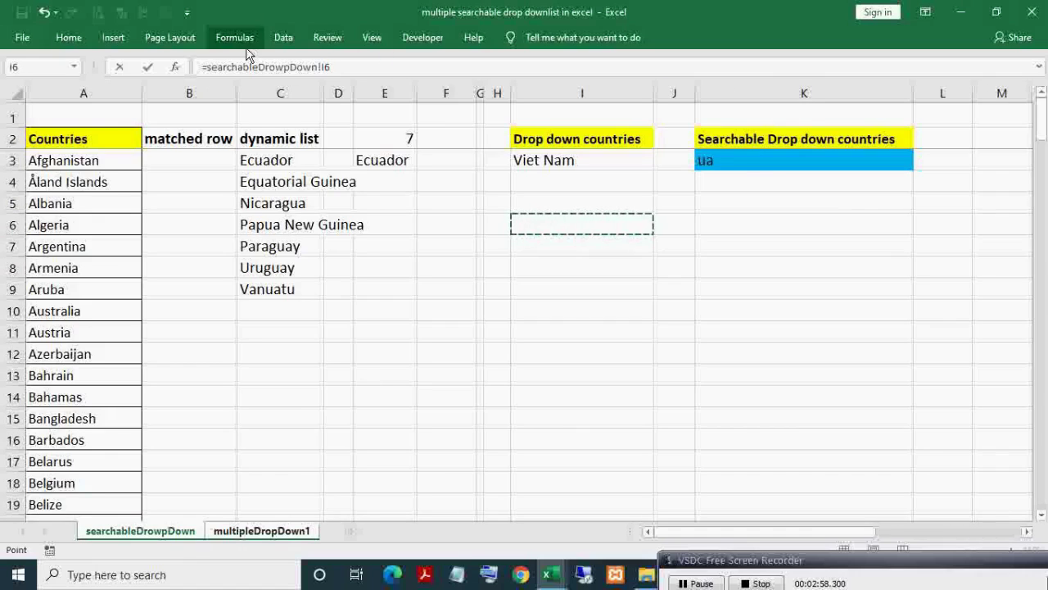
{"action": "key", "text": "ctrl+Return"}
{"action": "key", "text": "F2"}
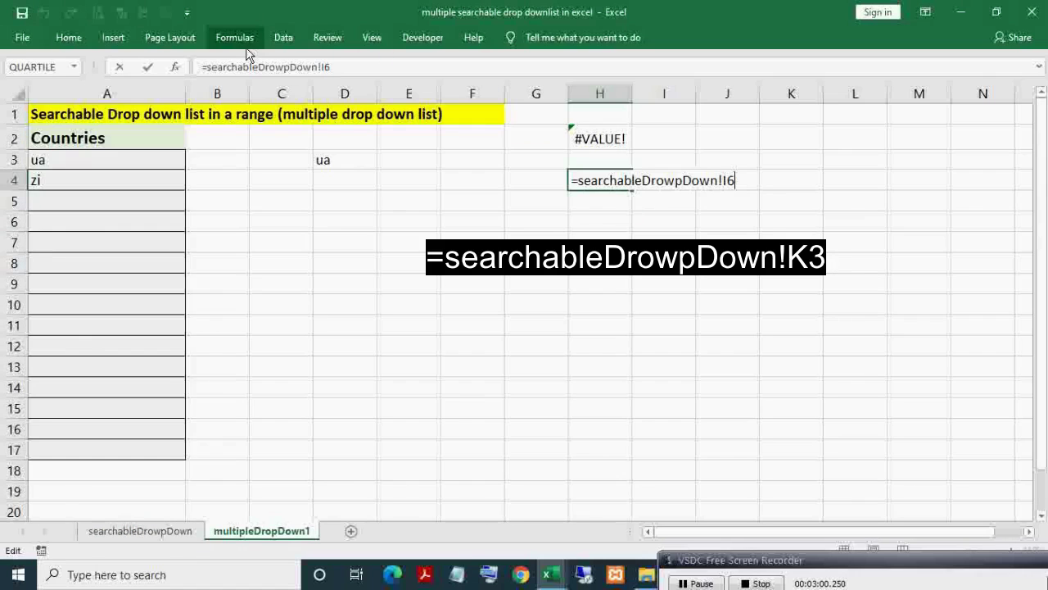
{"action": "key", "text": "shift+Home"}
{"action": "key", "text": "ctrl+c"}
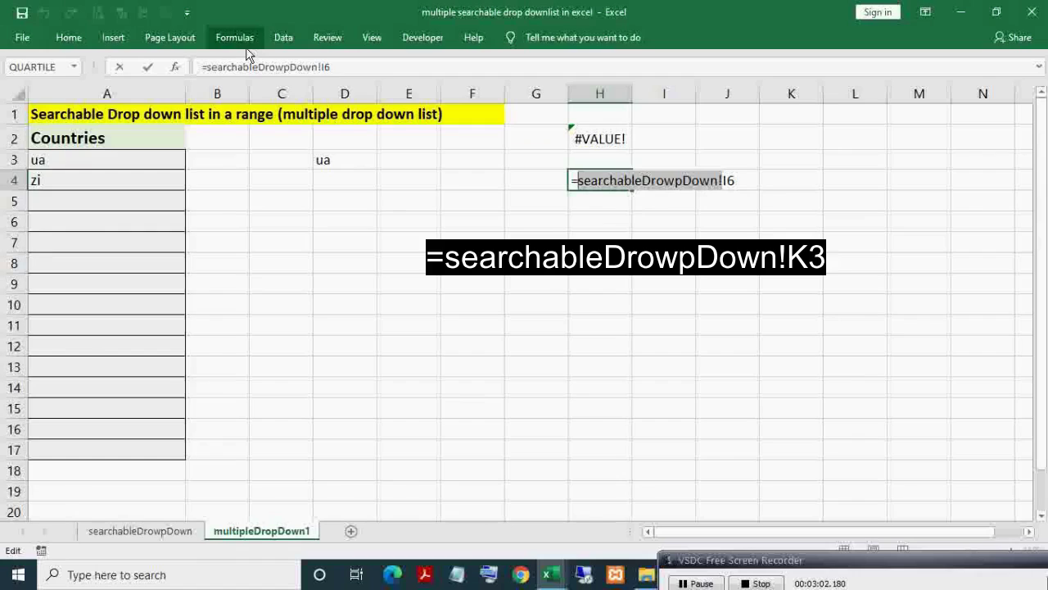
{"action": "key", "text": "Escape"}
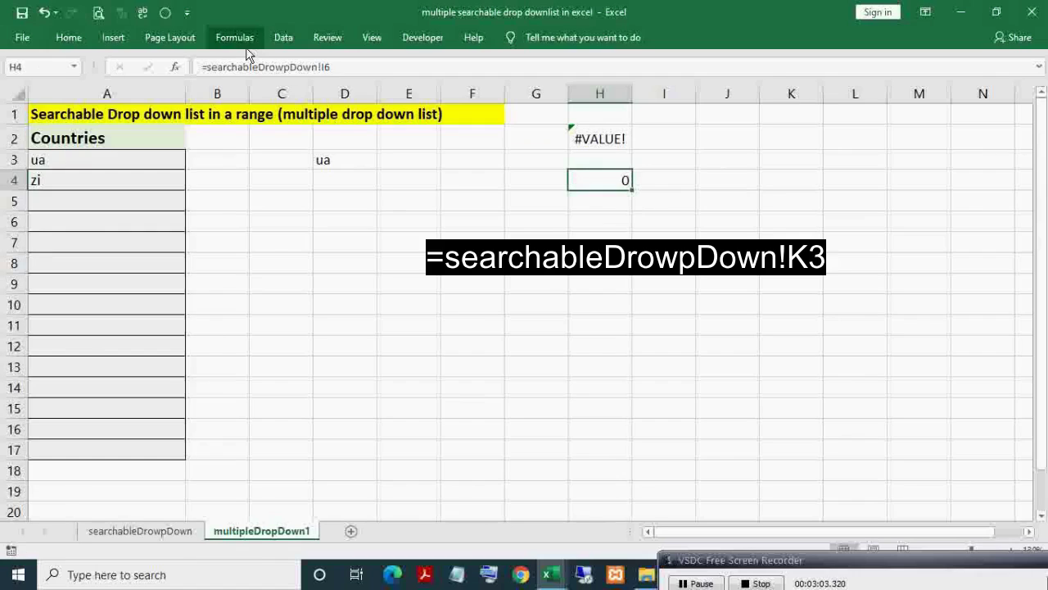
- Prefix both the INDIRECT and COUNTIF ranges in H2 with searchableDrowpDown!
{"action": "double_click", "coordinate": [604, 140]}
{"action": "left_click", "coordinate": [649, 141]}
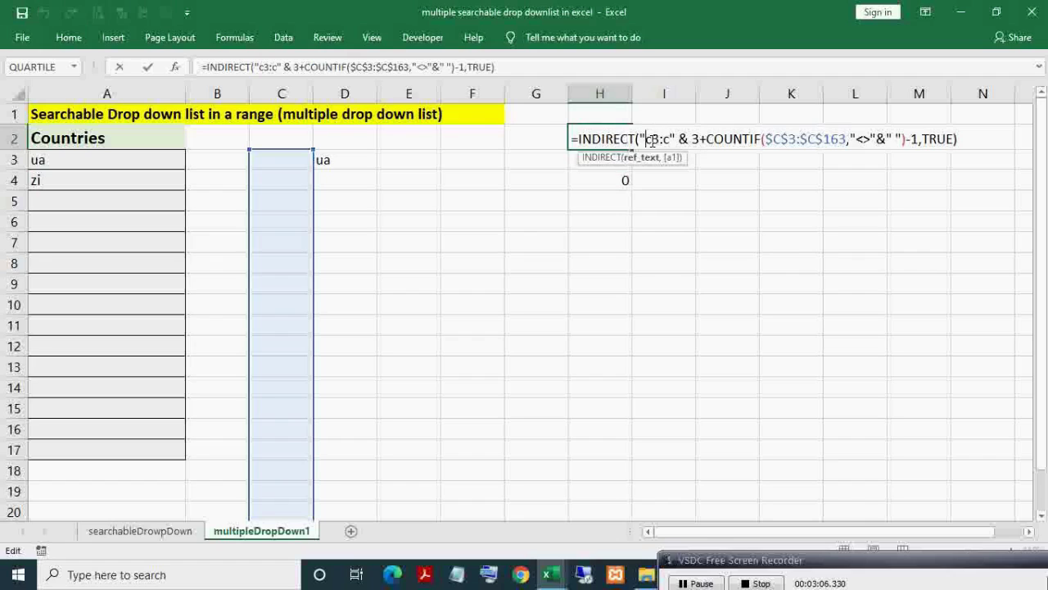
{"action": "key", "text": "ctrl+v"}
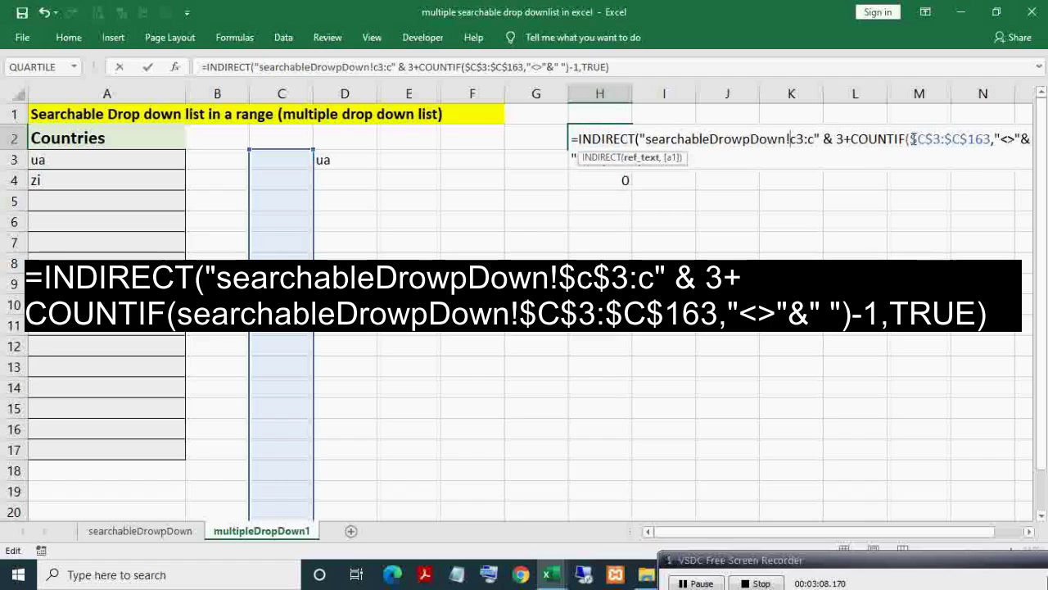
{"action": "left_click", "coordinate": [912, 140]}
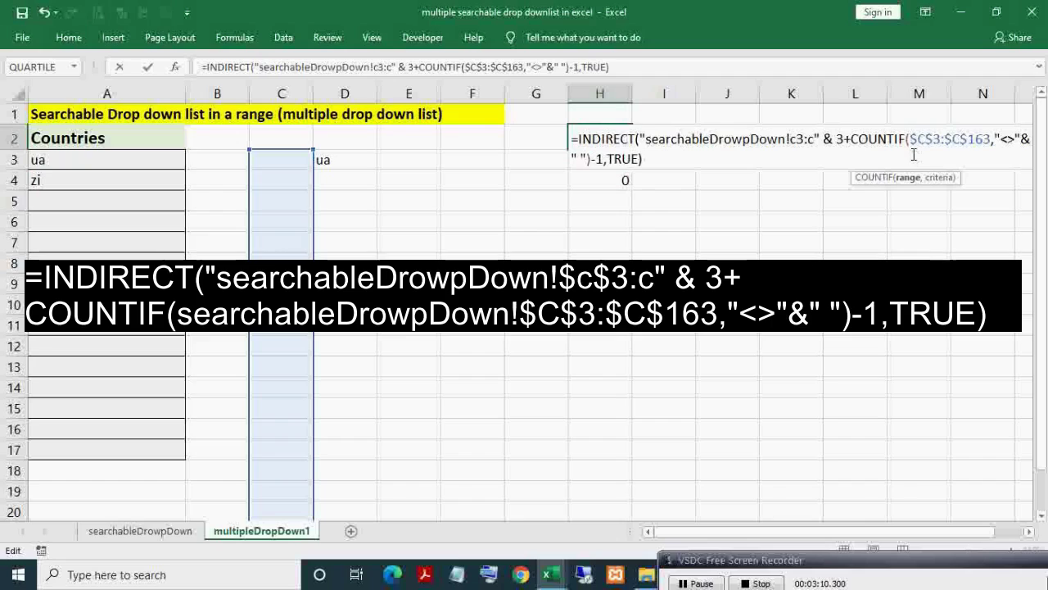
{"action": "key", "text": "ctrl+v"}
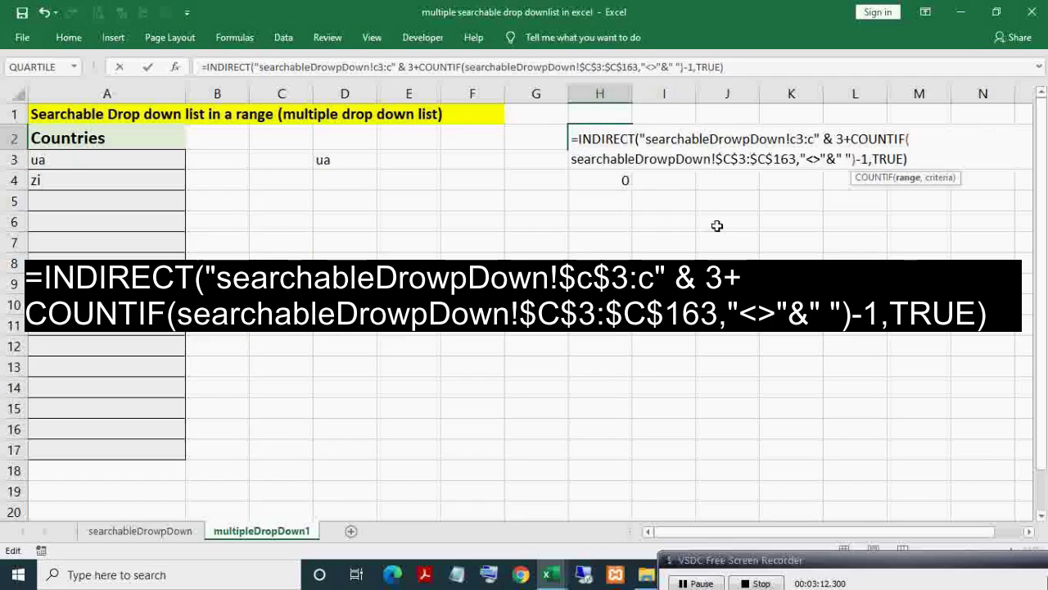
{"action": "key", "text": "Return"}
- Change H2's range reference to use $c$3
{"action": "double_click", "coordinate": [636, 139]}
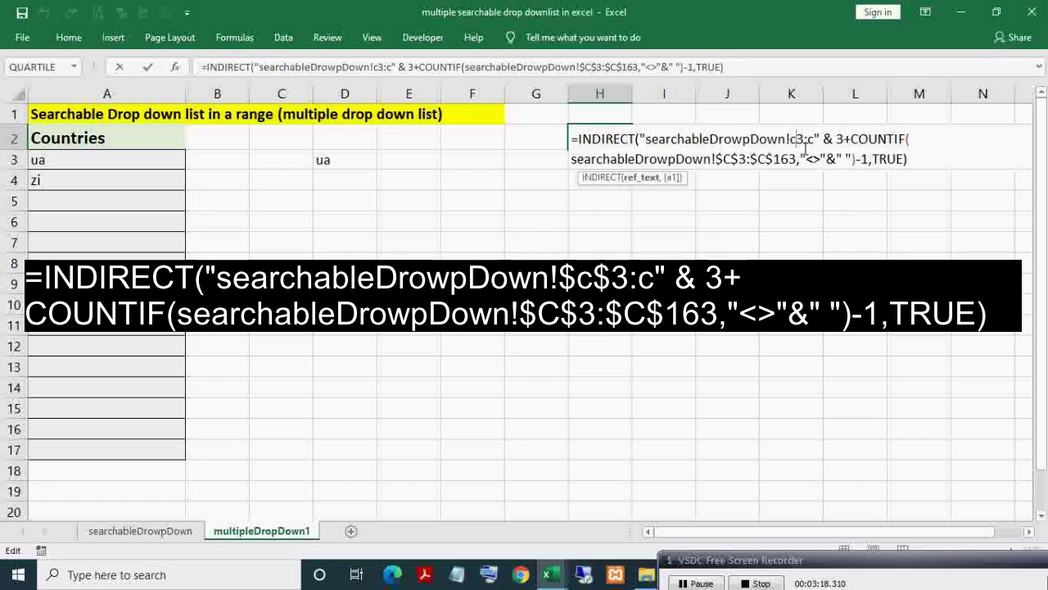
{"action": "type", "text": "$c"}
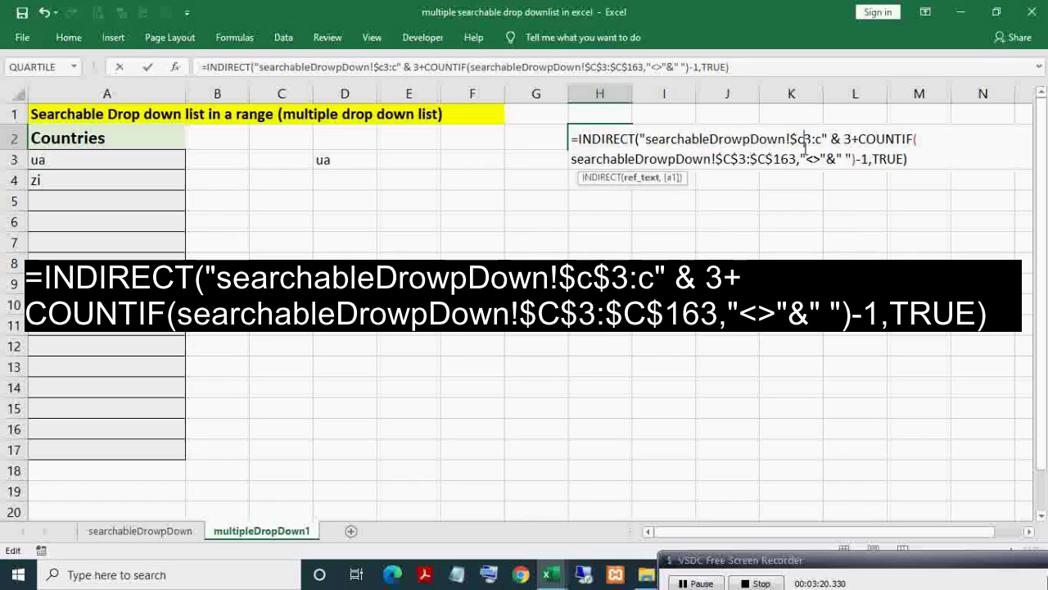
{"action": "type", "text": "$"}
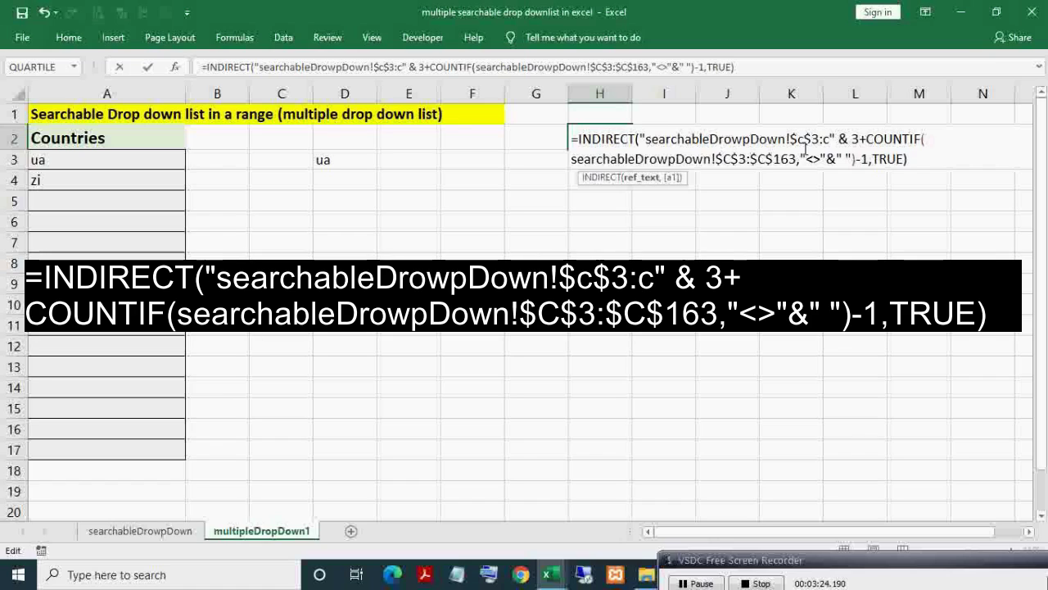
{"action": "key", "text": "Return"}
{"action": "key", "text": "Up"}
{"action": "key", "text": "F2"}
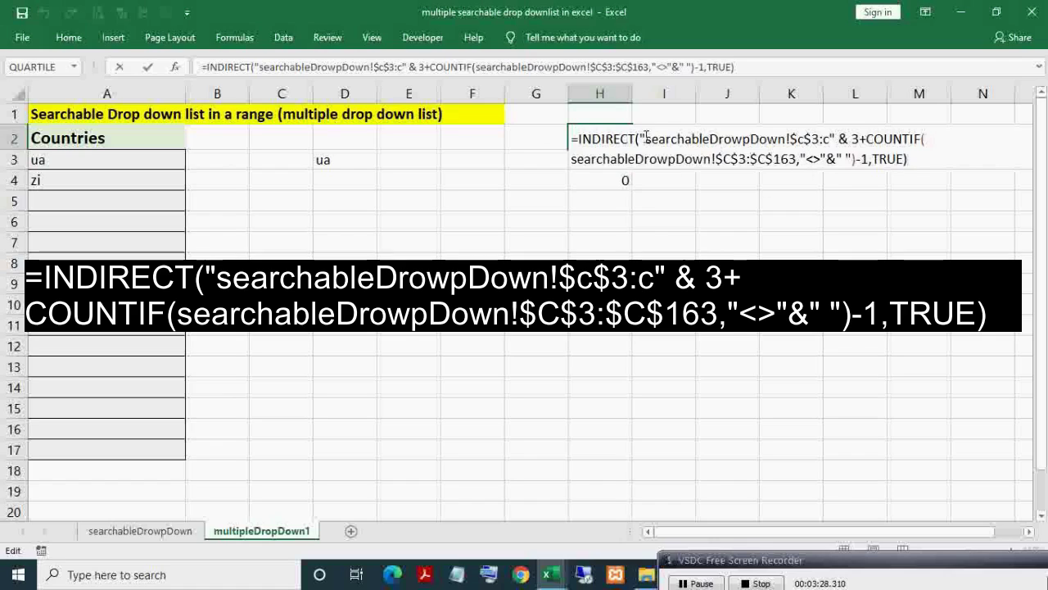
{"action": "left_click_drag", "start_coordinate": [646, 139], "coordinate": [788, 137]}
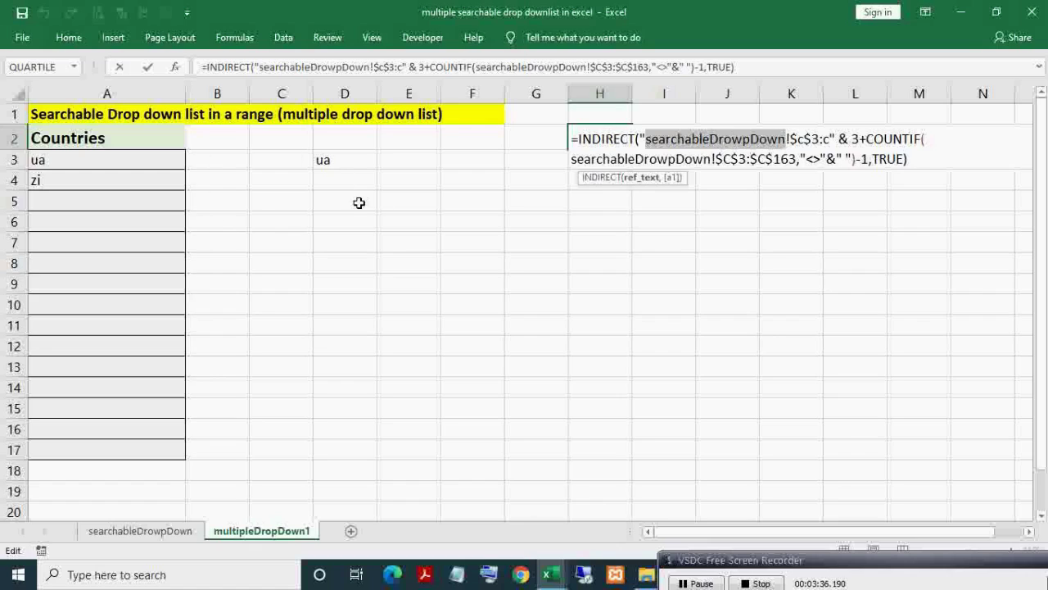
{"action": "key", "text": "ctrl+Return"}
- Recheck the sheet name in H2's INDIRECT reference and select the whole formula text
{"action": "left_click", "coordinate": [131, 532]}
{"action": "left_click", "coordinate": [226, 533]}
{"action": "key", "text": "F2"}
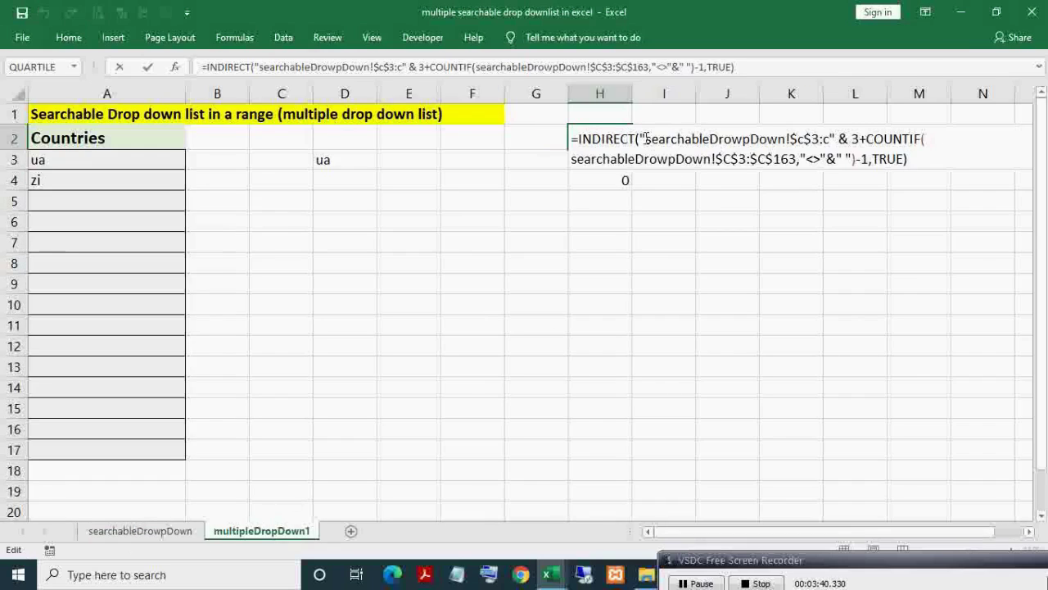
{"action": "left_click_drag", "start_coordinate": [646, 140], "coordinate": [786, 138]}
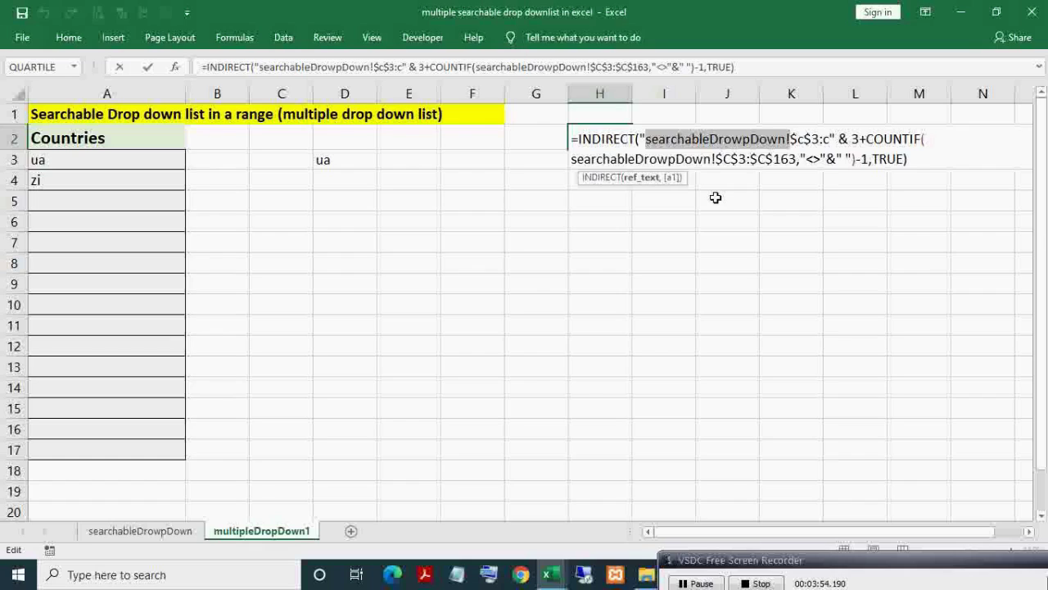
{"action": "key", "text": "ctrl+Return"}
{"action": "key", "text": "F2"}
{"action": "key", "text": "ctrl+shift+Left"}
{"action": "key", "text": "ctrl+shift+Left"}
{"action": "key", "text": "ctrl+shift+Left"}
{"action": "key", "text": "ctrl+shift+Left"}
{"action": "key", "text": "ctrl+shift+Left"}
{"action": "key", "text": "ctrl+shift+Left"}
{"action": "key", "text": "ctrl+shift+Left"}
{"action": "key", "text": "ctrl+shift+Left"}
{"action": "key", "text": "ctrl+shift+Left"}
{"action": "key", "text": "ctrl+shift+Left"}
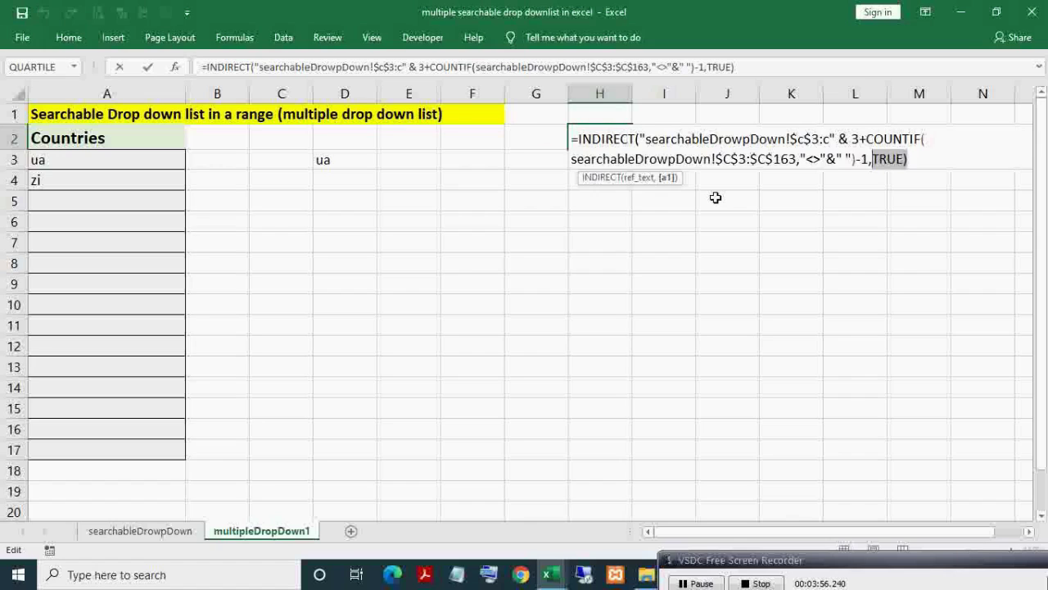
{"action": "key", "text": "shift+Home"}
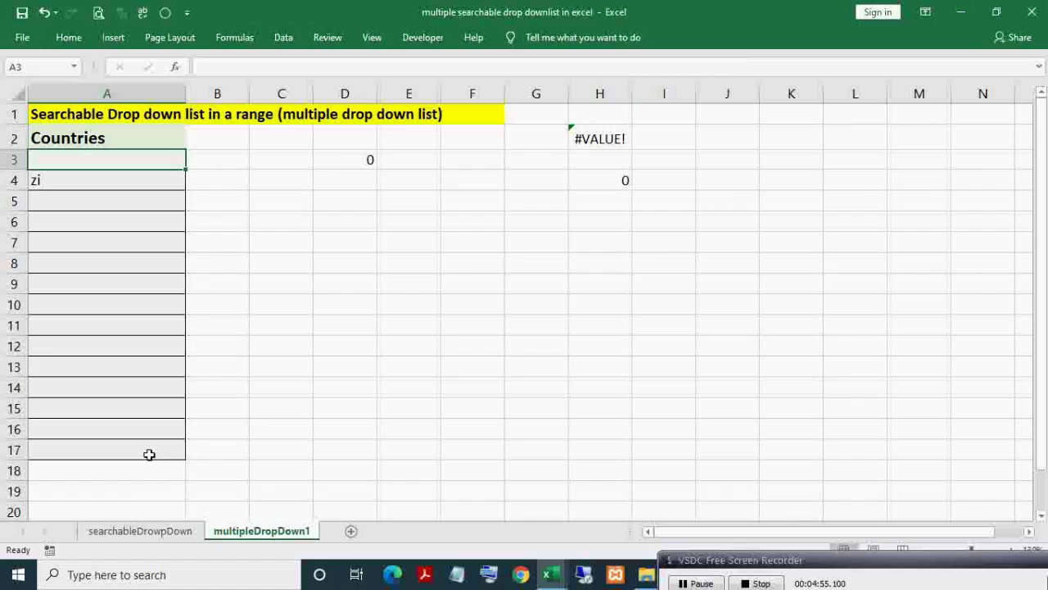
- Apply List validation to A3:A17 with the INDIRECT/COUNTIF filter formula as its source
{"action": "left_click", "coordinate": [149, 454], "text": "shift"}
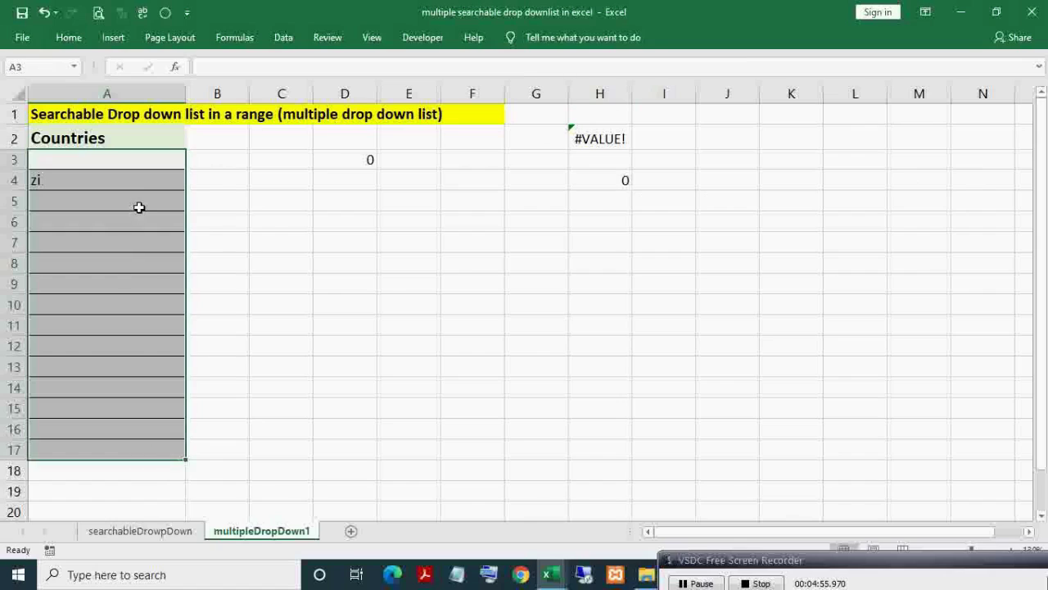
{"action": "key", "text": "alt"}
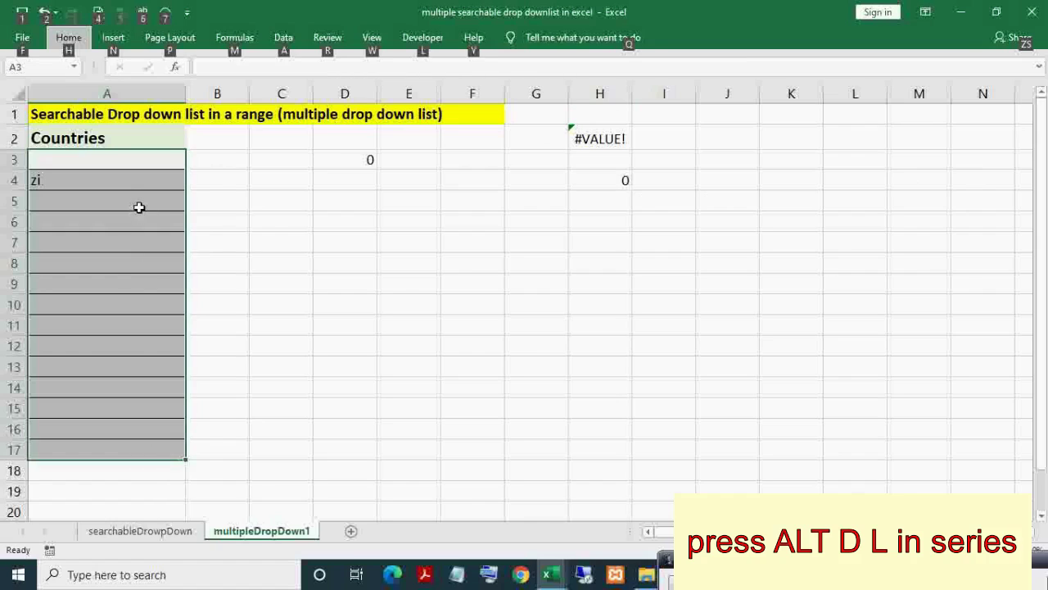
{"action": "key", "text": "d"}
{"action": "key", "text": "l"}
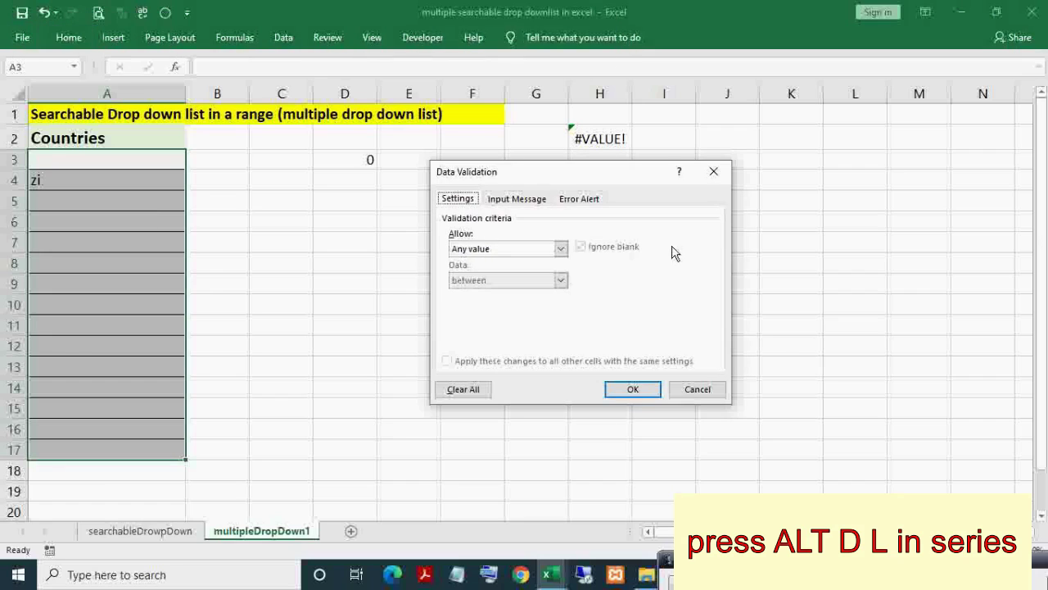
{"action": "left_click", "coordinate": [560, 248]}
{"action": "left_click", "coordinate": [483, 294]}
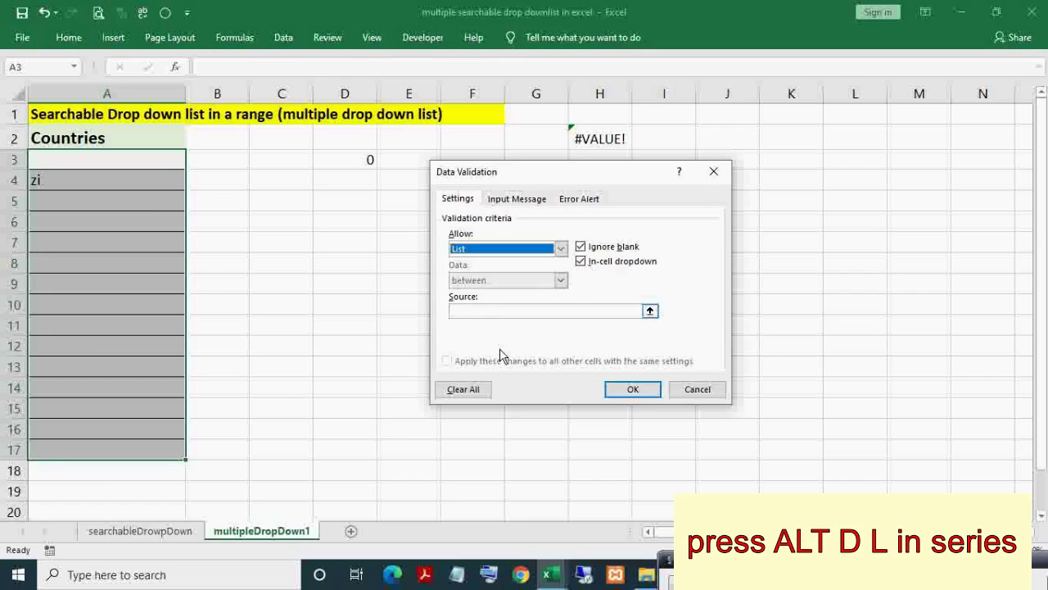
{"action": "left_click", "coordinate": [481, 311]}
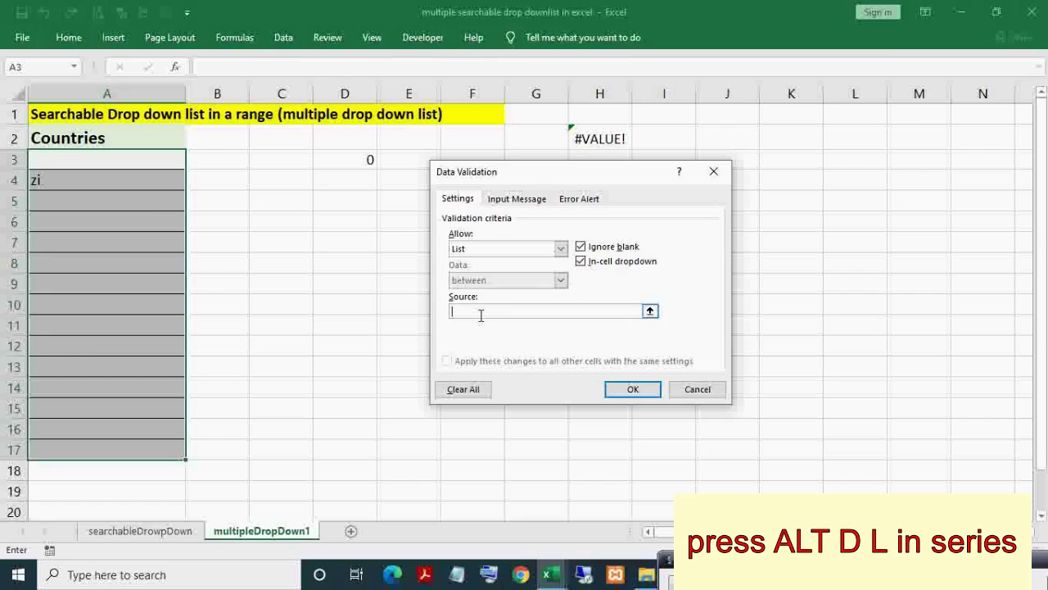
{"action": "key", "text": "ctrl+v"}
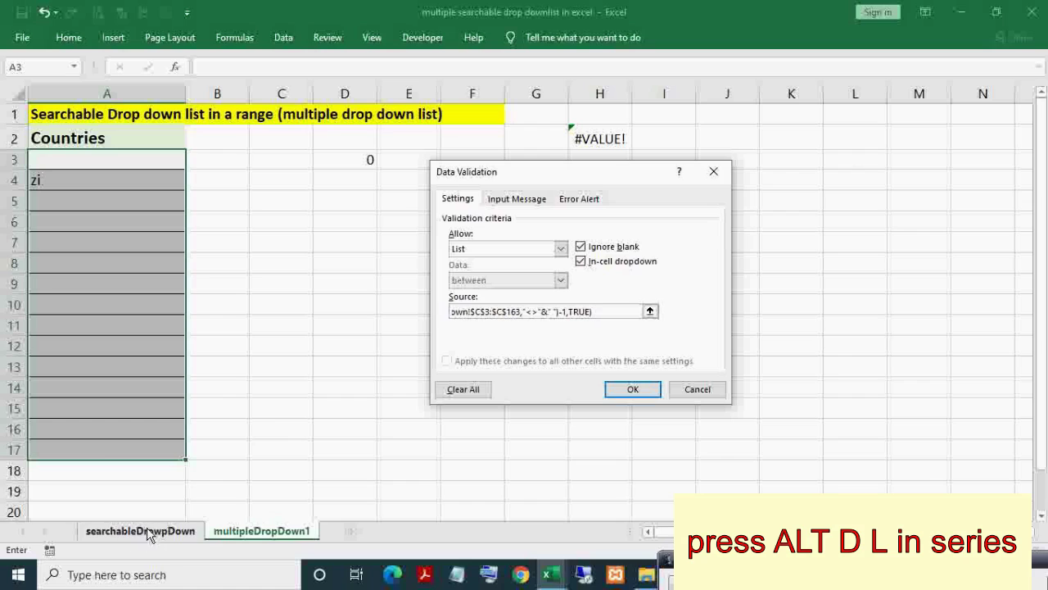
{"action": "left_click", "coordinate": [633, 392]}
{"action": "left_click", "coordinate": [129, 158]}
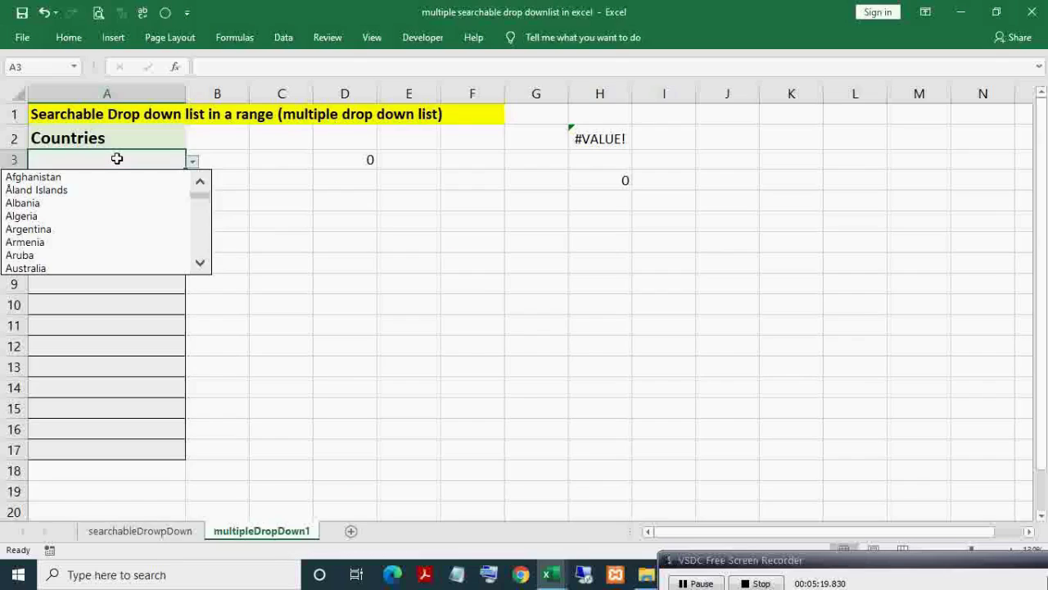
{"action": "key", "text": "Down"}
{"action": "key", "text": "Down"}
{"action": "key", "text": "Down"}
{"action": "key", "text": "Down"}
{"action": "key", "text": "Down"}
{"action": "key", "text": "Down"}
{"action": "key", "text": "Down"}
{"action": "key", "text": "Down"}
{"action": "key", "text": "Down"}
{"action": "key", "text": "Down"}
{"action": "key", "text": "Down"}
{"action": "key", "text": "Down"}
{"action": "key", "text": "Down"}
{"action": "key", "text": "Down"}
{"action": "key", "text": "Down"}
{"action": "key", "text": "Down"}
{"action": "key", "text": "Down"}
{"action": "key", "text": "Down"}
{"action": "key", "text": "Down"}
{"action": "key", "text": "Down"}
{"action": "key", "text": "Down"}
{"action": "key", "text": "Down"}
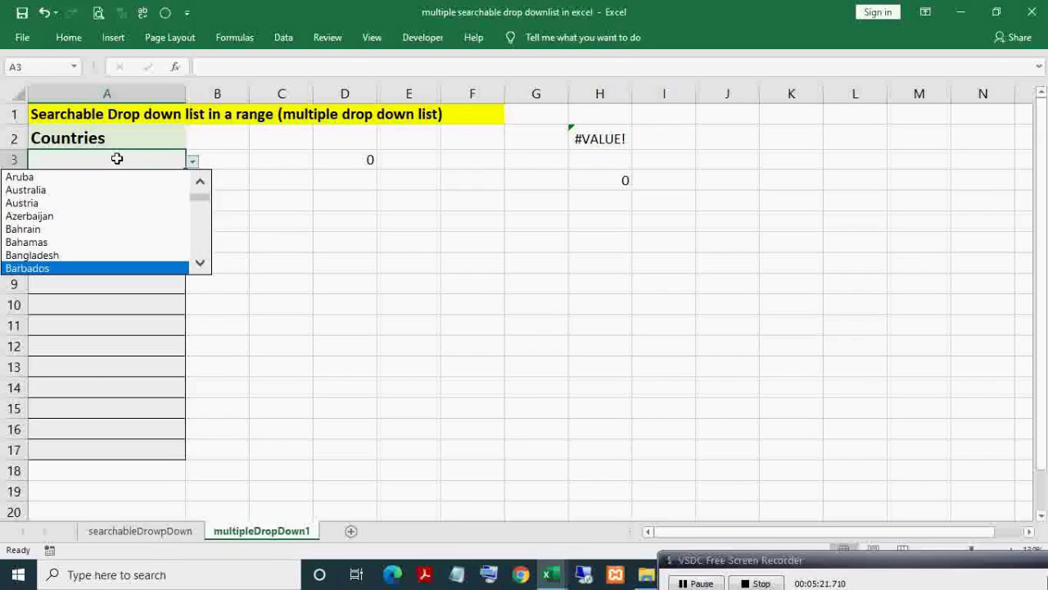
{"action": "key", "text": "Escape"}
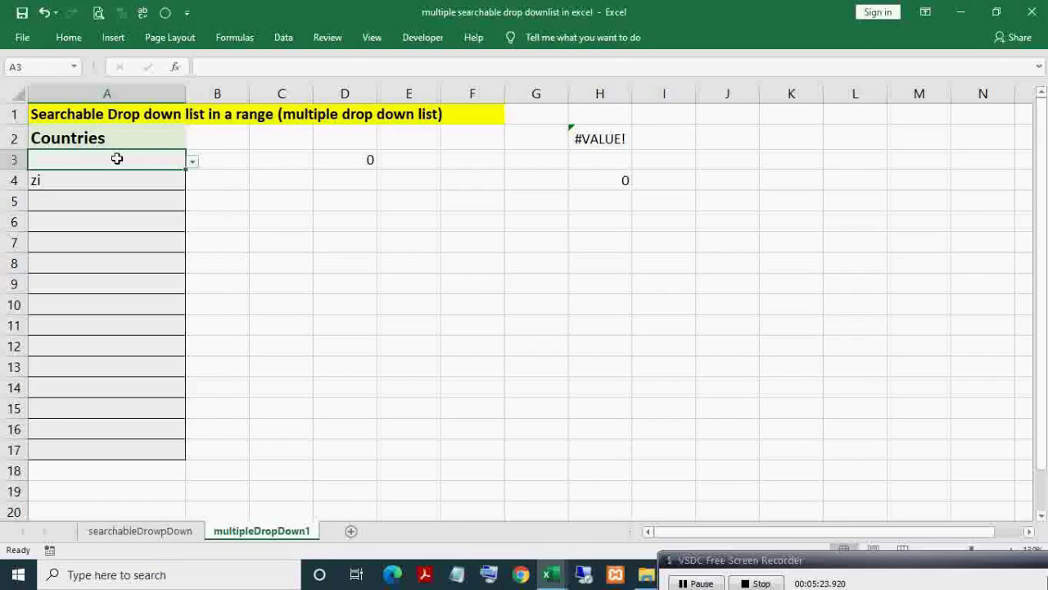
{"action": "type", "text": "ua"}
{"action": "key", "text": "Return"}
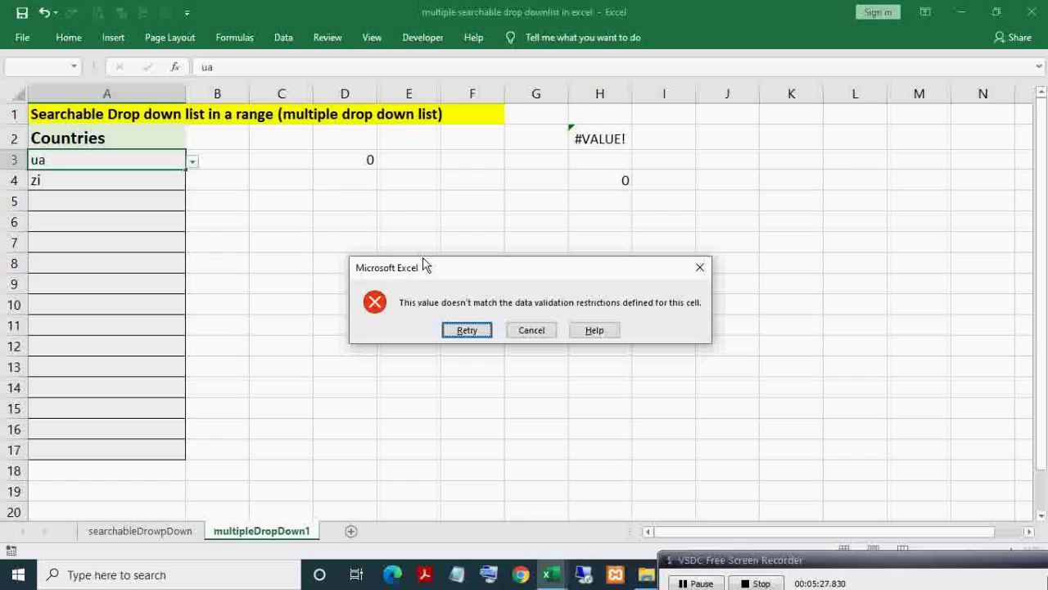
{"action": "key", "text": "Escape"}
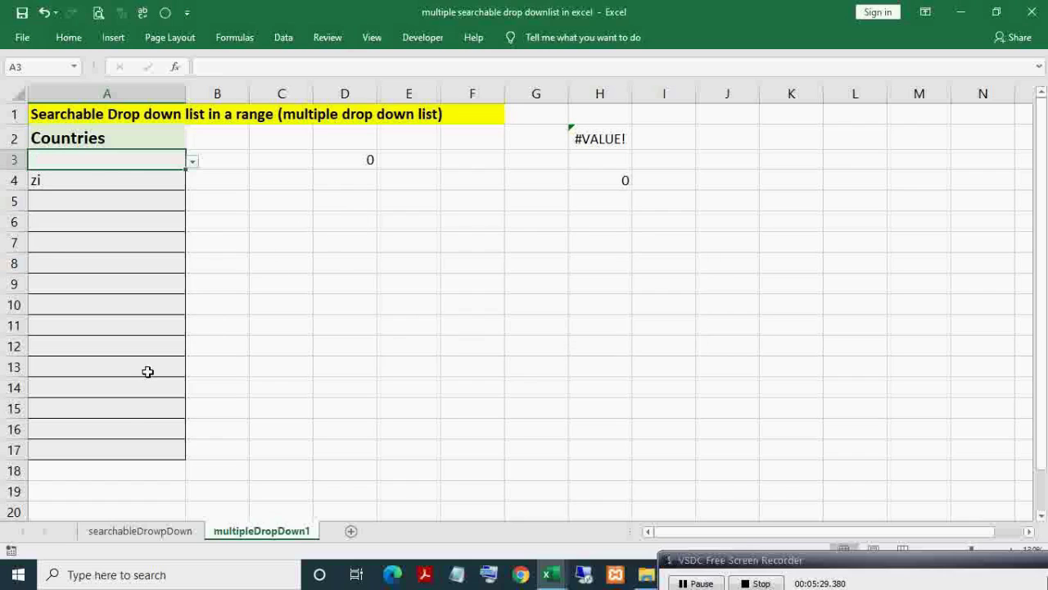
- Uncheck Show error alert in the data validation for A3:A17
{"action": "left_click", "coordinate": [131, 447], "text": "shift"}
{"action": "key", "text": "alt"}
{"action": "key", "text": "a"}
{"action": "key", "text": "v"}
{"action": "key", "text": "v"}
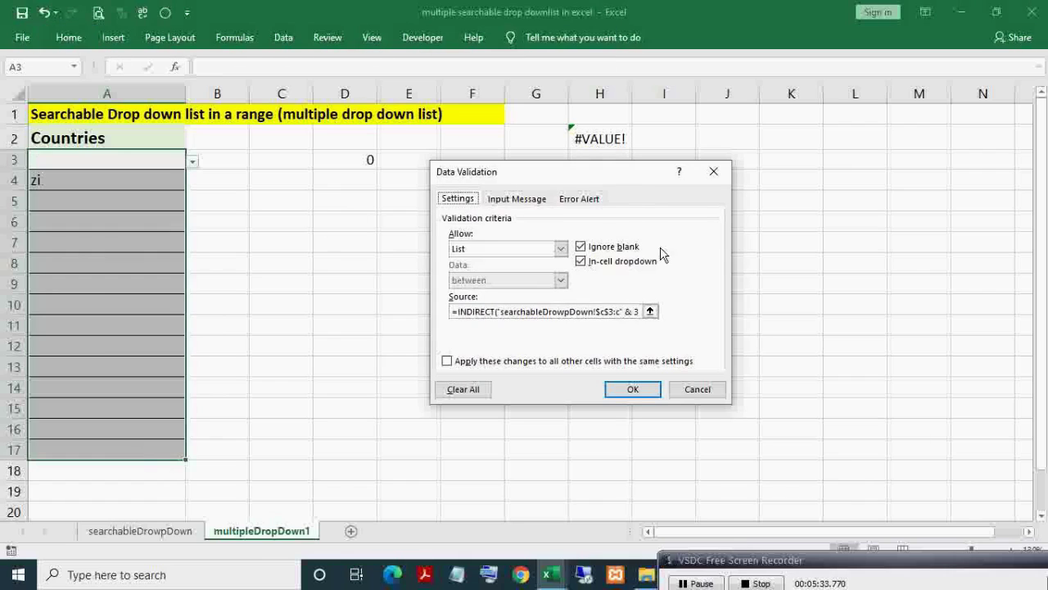
{"action": "left_click", "coordinate": [588, 205]}
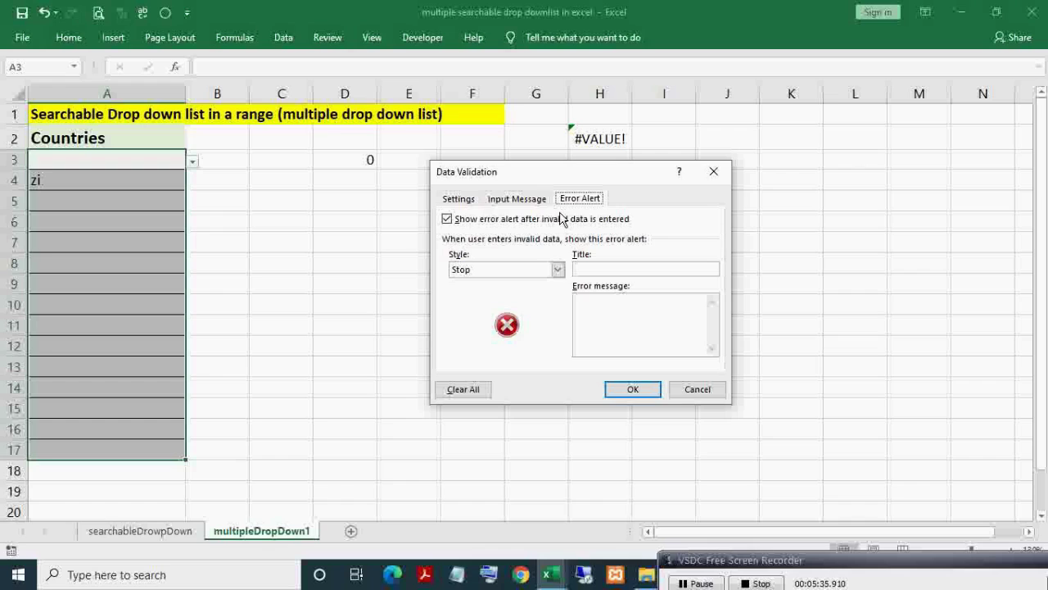
{"action": "left_click", "coordinate": [448, 220]}
{"action": "left_click", "coordinate": [616, 391]}
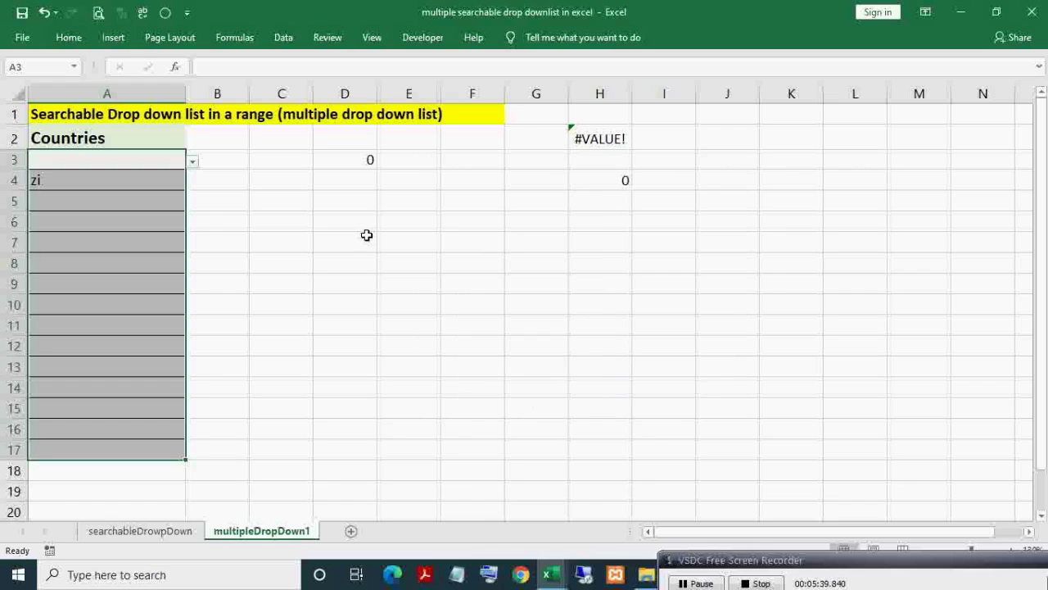
- Search 'ua' in A3 and pick Papua New Guinea from the filtered list
{"action": "type", "text": "ua"}
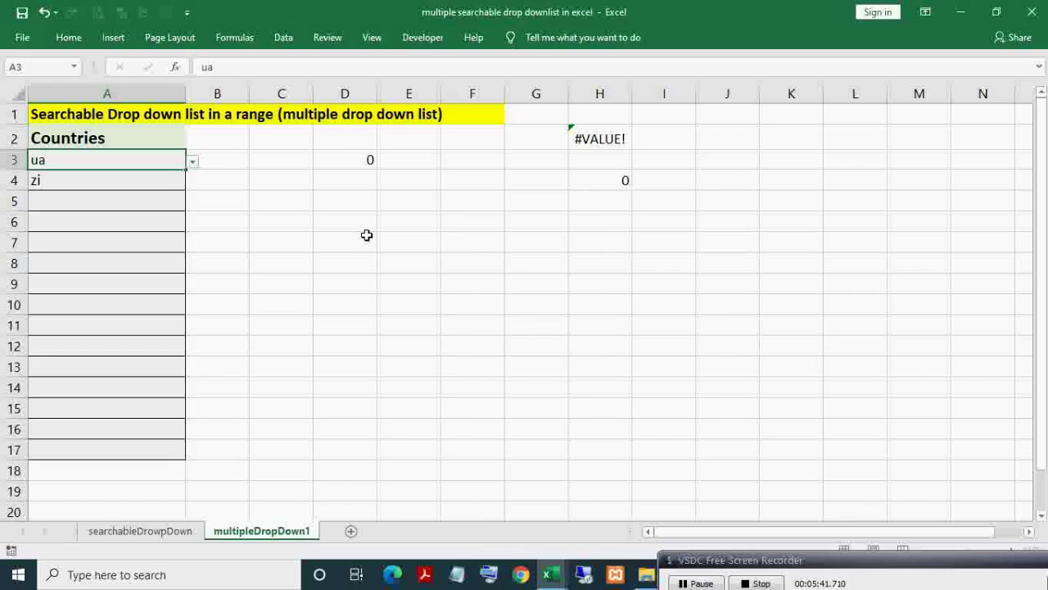
{"action": "key", "text": "Return"}
{"action": "key", "text": "Up"}
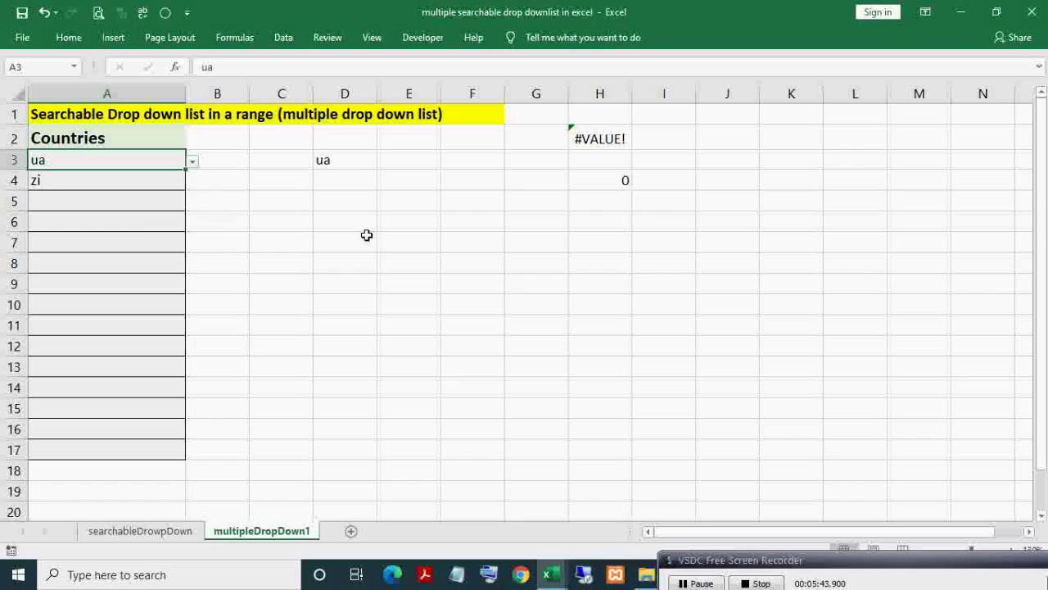
{"action": "key", "text": "alt+Down"}
{"action": "key", "text": "Down"}
{"action": "key", "text": "Down"}
{"action": "key", "text": "Down"}
{"action": "key", "text": "Down"}
{"action": "key", "text": "Down"}
{"action": "key", "text": "Down"}
{"action": "key", "text": "Down"}
{"action": "key", "text": "Up"}
{"action": "key", "text": "Down"}
{"action": "key", "text": "Down"}
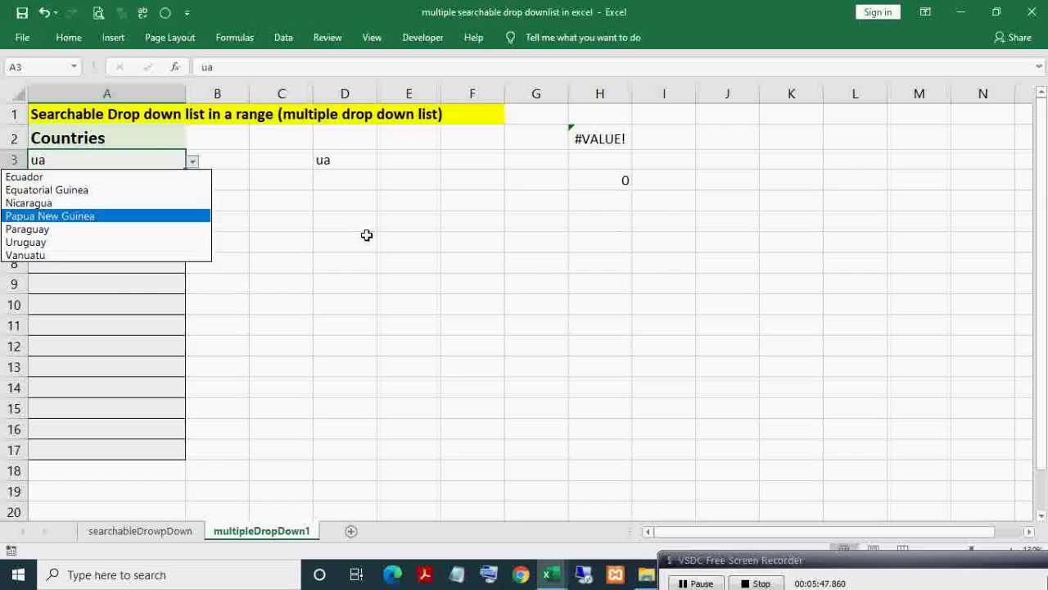
{"action": "key", "text": "Return"}
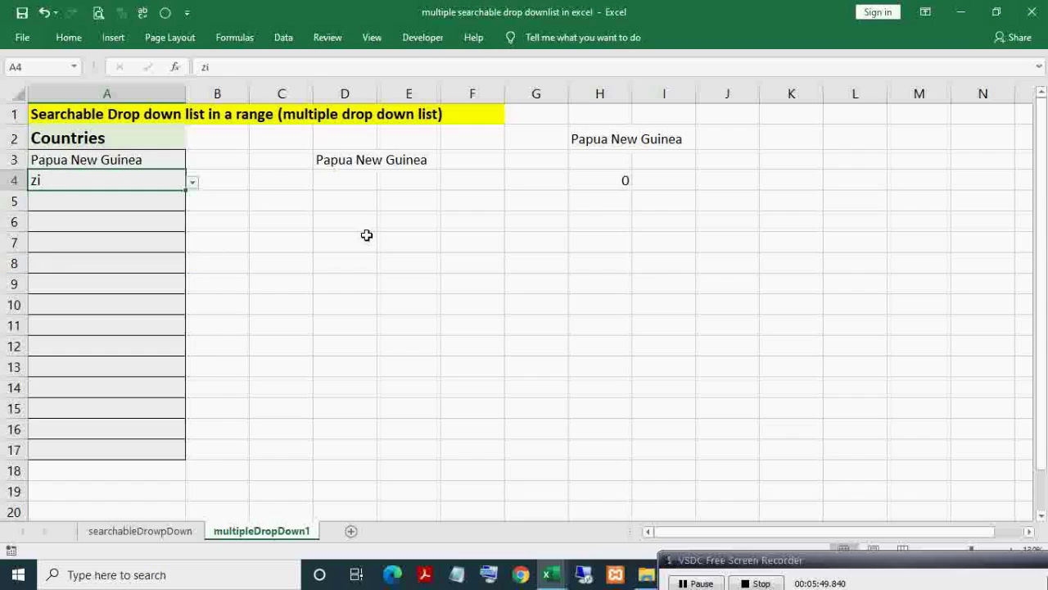
- Search 'zi' in A4 and pick Zimbabwe from the filtered list
{"action": "key", "text": "alt+Down"}
{"action": "key", "text": "Escape"}
{"action": "key", "text": "Return"}
{"action": "key", "text": "Up"}
{"action": "key", "text": "alt+Down"}
{"action": "key", "text": "Up"}
{"action": "key", "text": "Down"}
{"action": "key", "text": "Up"}
{"action": "key", "text": "Down"}
{"action": "key", "text": "Up"}
{"action": "key", "text": "Down"}
{"action": "key", "text": "Up"}
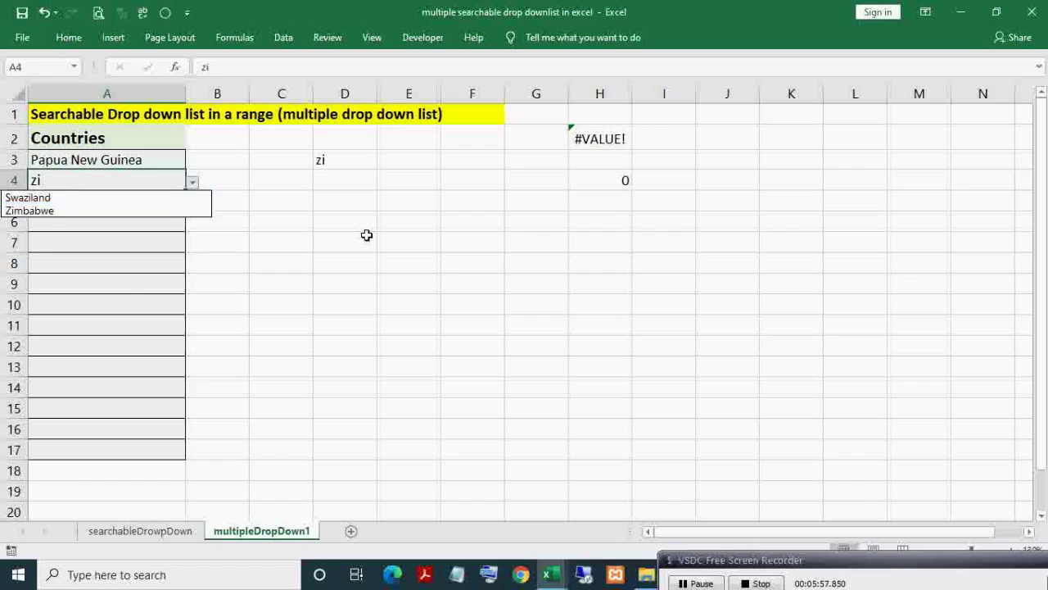
{"action": "key", "text": "Down"}
{"action": "key", "text": "Return"}
{"action": "key", "text": "Return"}
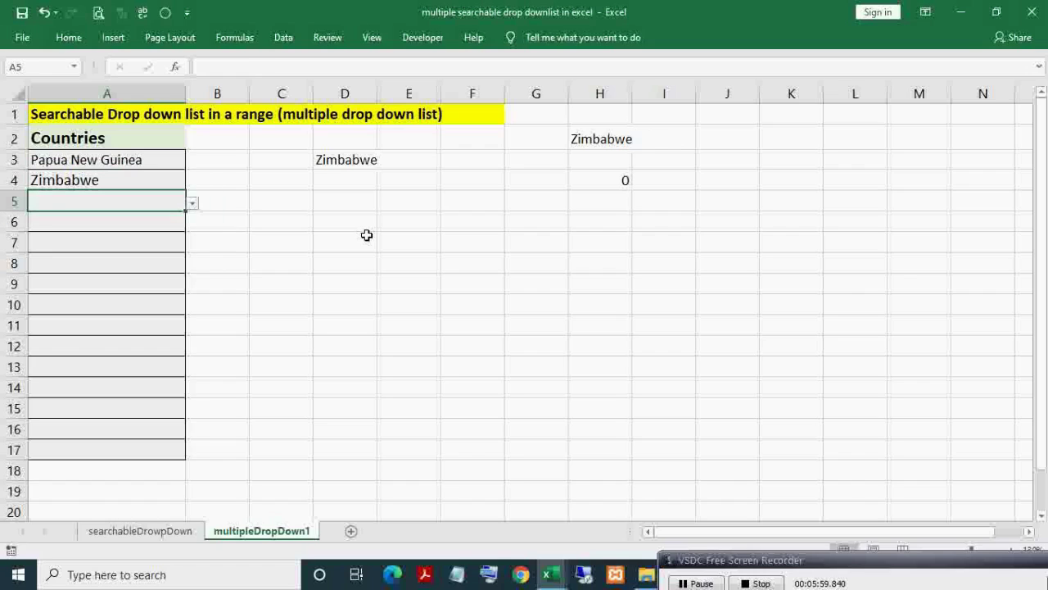
- Search 'ind' in A5 and pick India from the filtered list
{"action": "type", "text": "ind"}
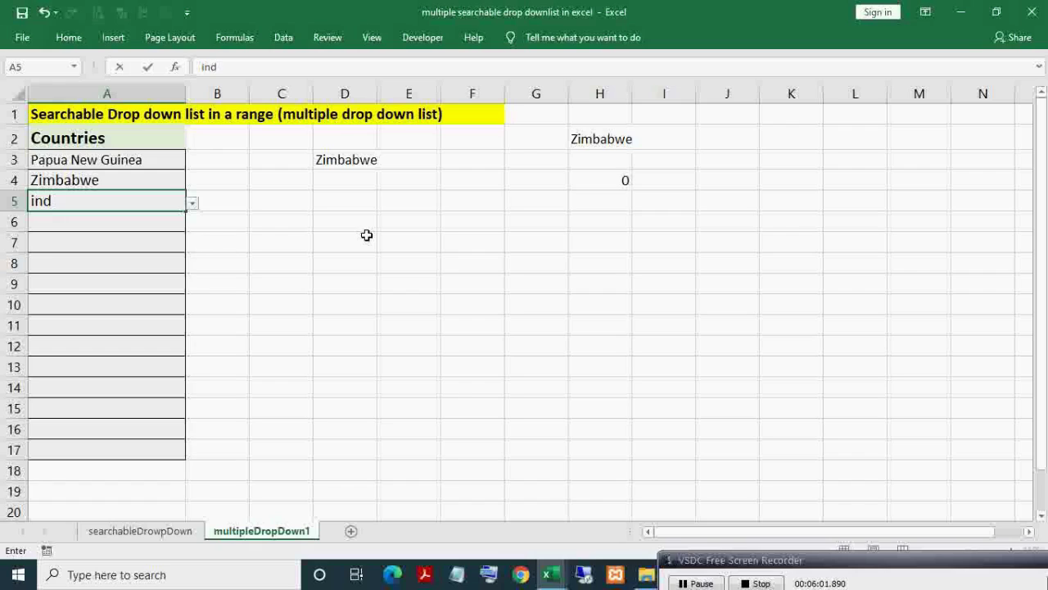
{"action": "key", "text": "Return"}
{"action": "key", "text": "Up"}
{"action": "key", "text": "alt+Down"}
{"action": "key", "text": "Down"}
{"action": "key", "text": "Return"}
{"action": "key", "text": "Return"}
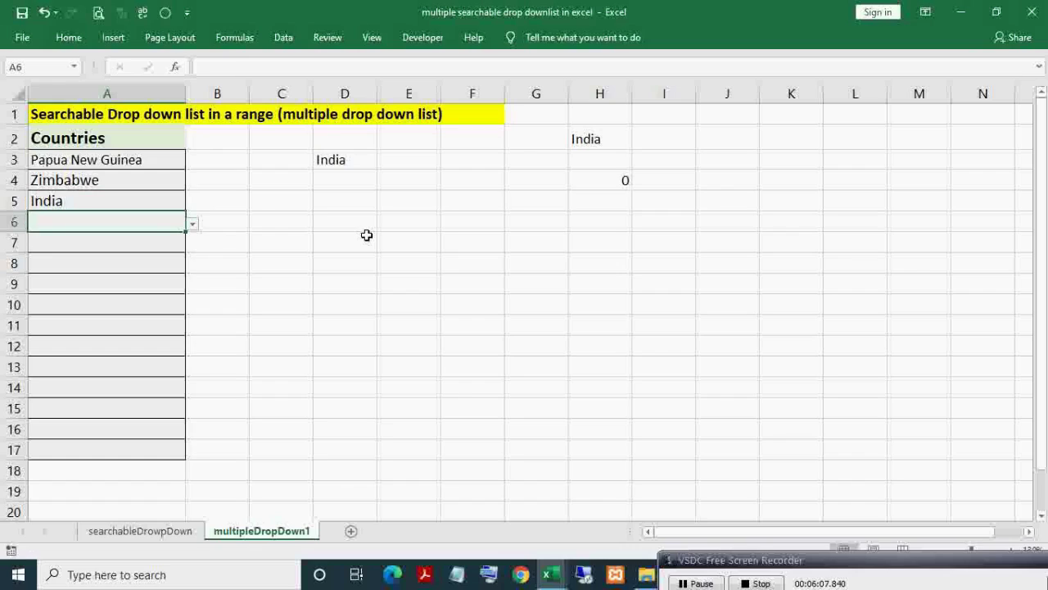
- Search 'us' in A6 and pick Mauritius from the filtered list
{"action": "type", "text": "us"}
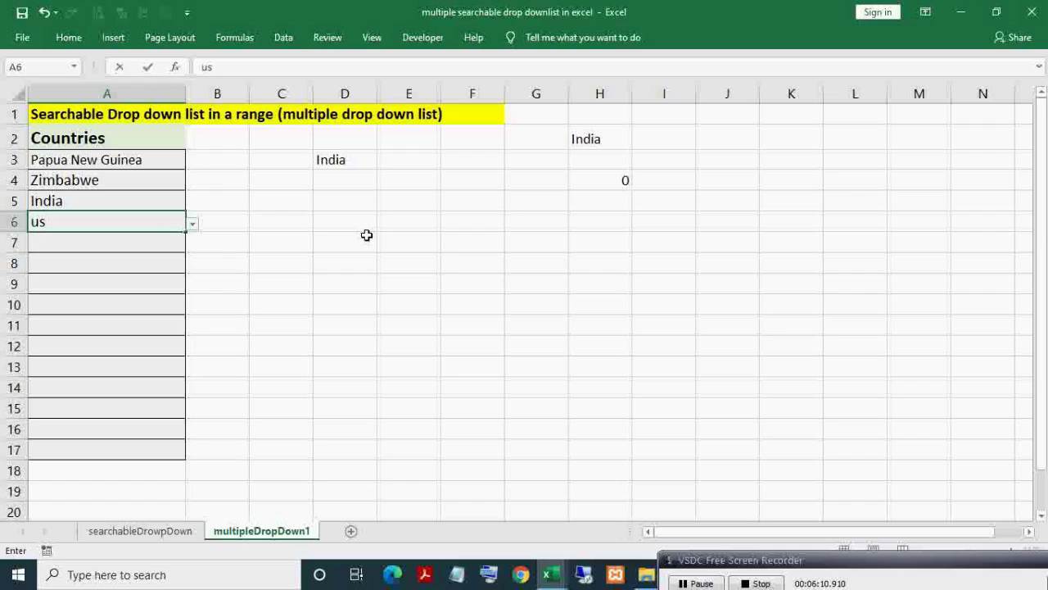
{"action": "key", "text": "Return"}
{"action": "key", "text": "Up"}
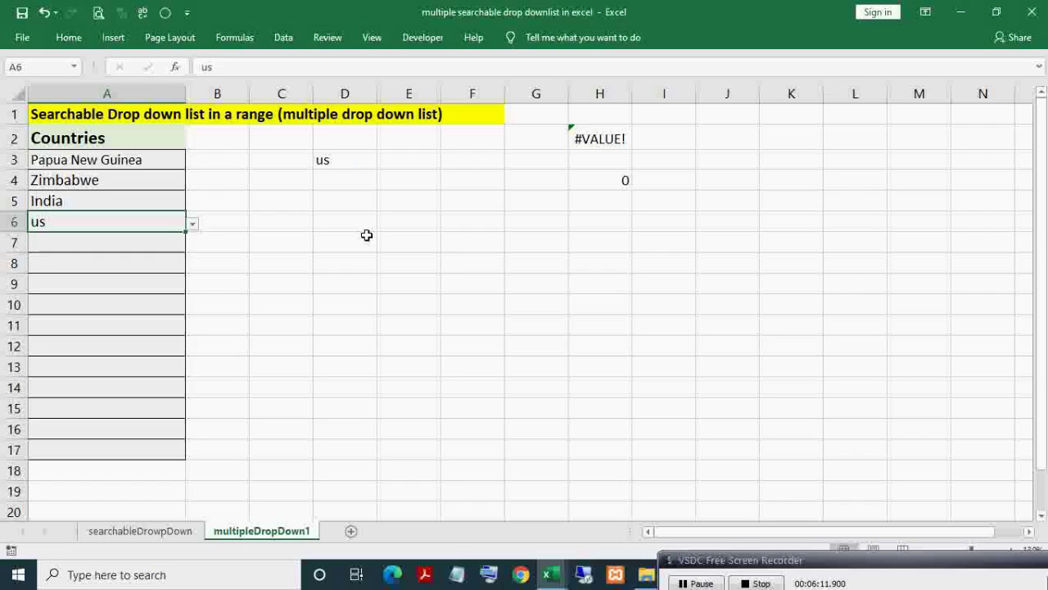
{"action": "key", "text": "alt+Down"}
{"action": "key", "text": "Down"}
{"action": "key", "text": "Down"}
{"action": "key", "text": "Down"}
{"action": "key", "text": "Down"}
{"action": "key", "text": "Down"}
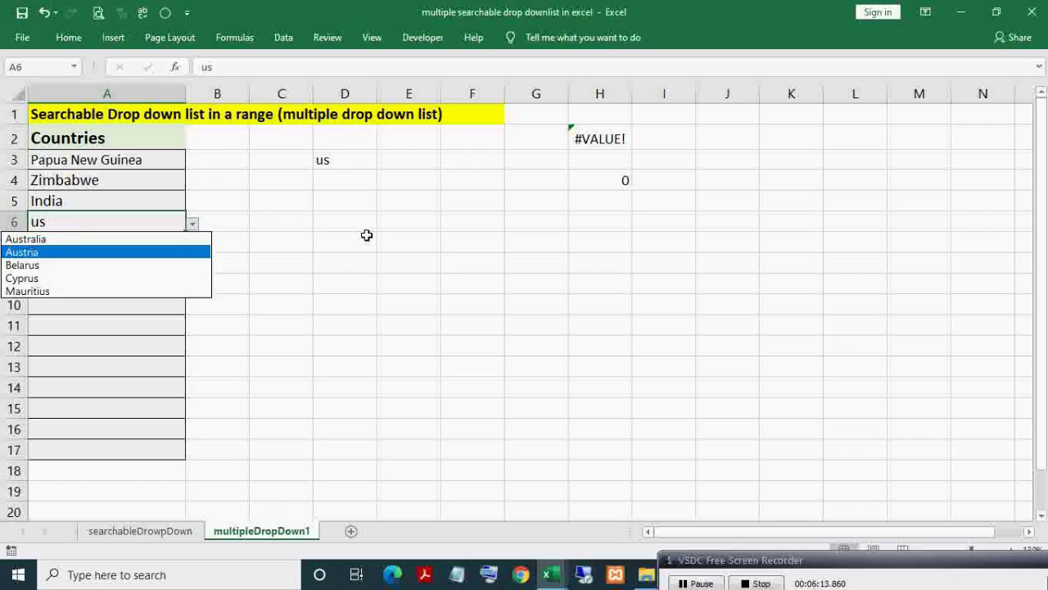
{"action": "key", "text": "Up"}
{"action": "key", "text": "Up"}
{"action": "key", "text": "Up"}
{"action": "key", "text": "Up"}
{"action": "key", "text": "Down"}
{"action": "key", "text": "Down"}
{"action": "key", "text": "Down"}
{"action": "key", "text": "Down"}
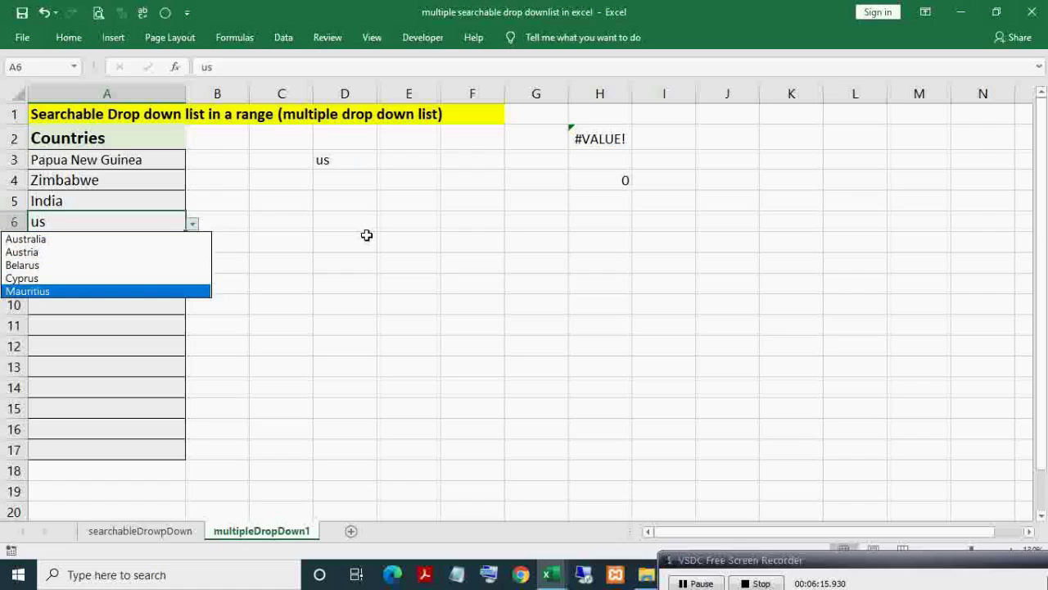
{"action": "key", "text": "Up"}
{"action": "key", "text": "Up"}
{"action": "key", "text": "Up"}
{"action": "key", "text": "Up"}
{"action": "key", "text": "Down"}
{"action": "key", "text": "Down"}
{"action": "key", "text": "Down"}
{"action": "key", "text": "Down"}
{"action": "key", "text": "Return"}
{"action": "key", "text": "Down"}
{"action": "key", "text": "Down"}
{"action": "key", "text": "Down"}
{"action": "key", "text": "Down"}
{"action": "key", "text": "Down"}
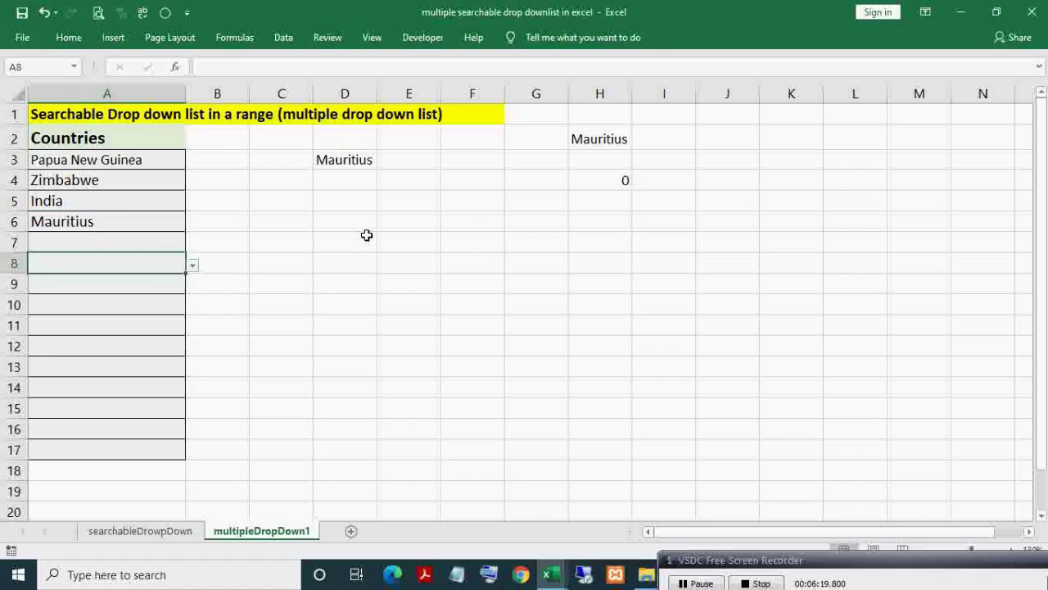
{"action": "key", "text": "Down"}
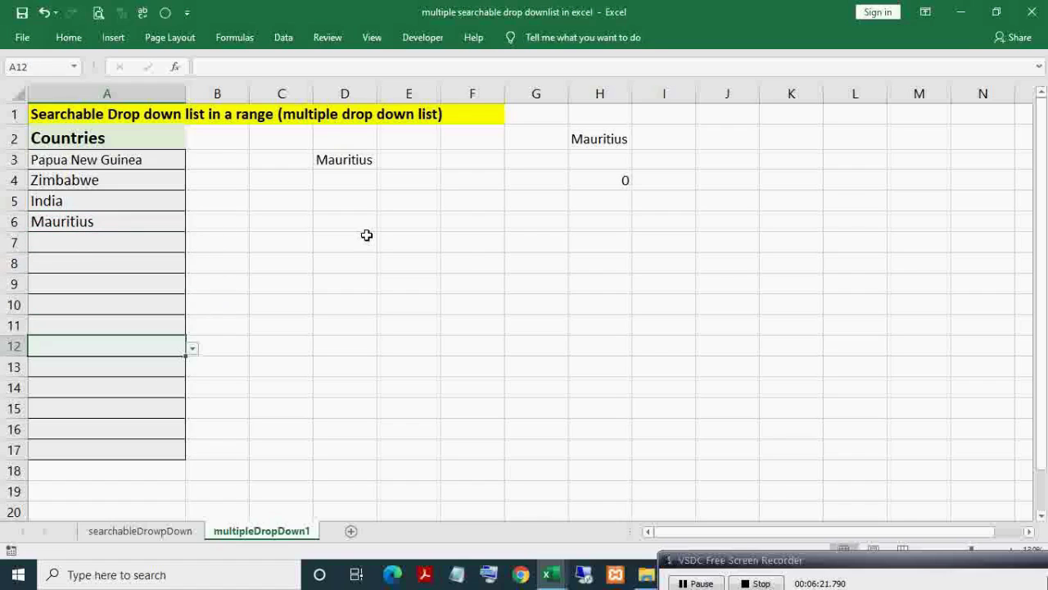